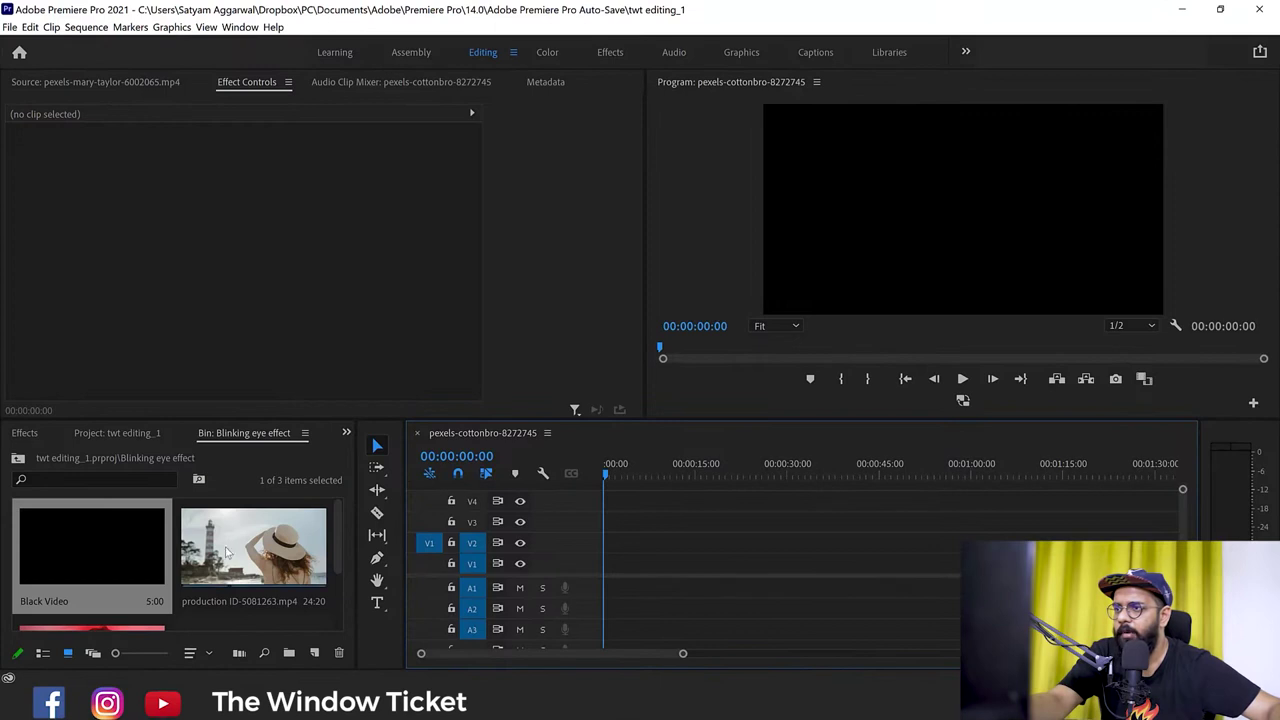
- Place video (9).mp4 at 0:00 on V1 with production ID-5081263.mp4 right after it, then select the old Black Video
scroll(225, 567, "down", 2)
left_click_drag(93, 547, 650, 563)
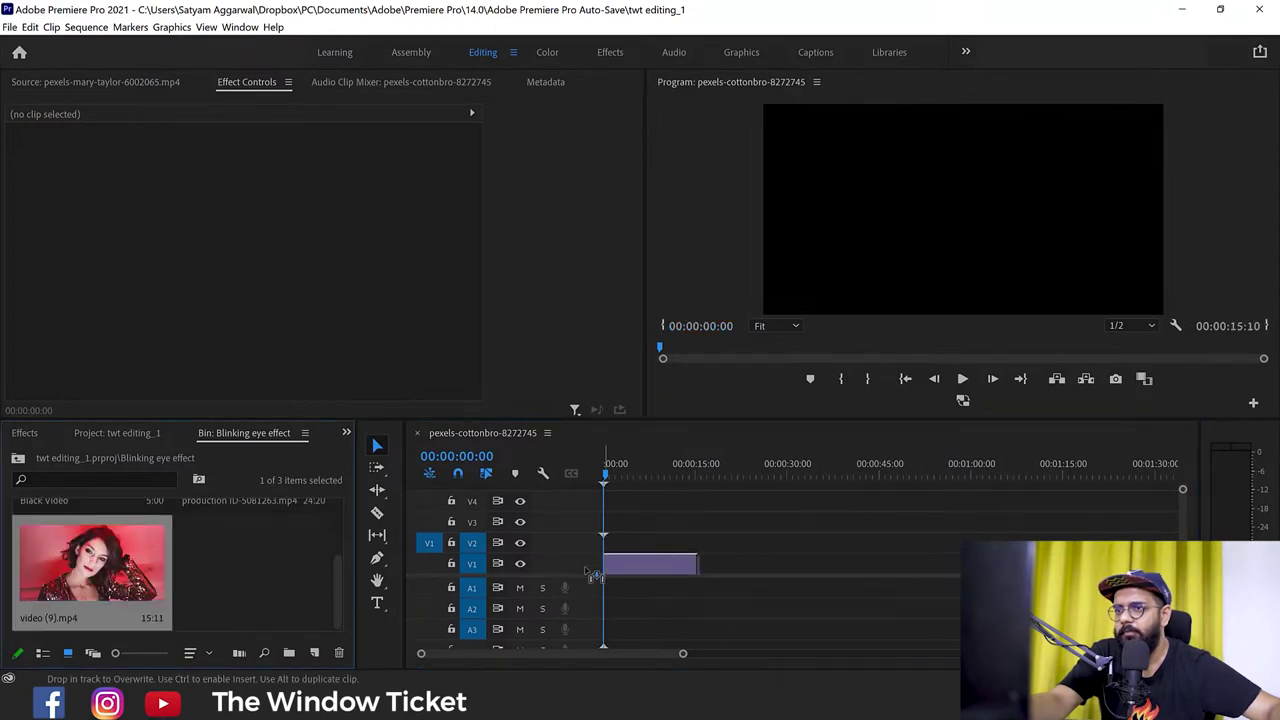
scroll(83, 617, "up", 2)
left_click_drag(255, 550, 712, 572)
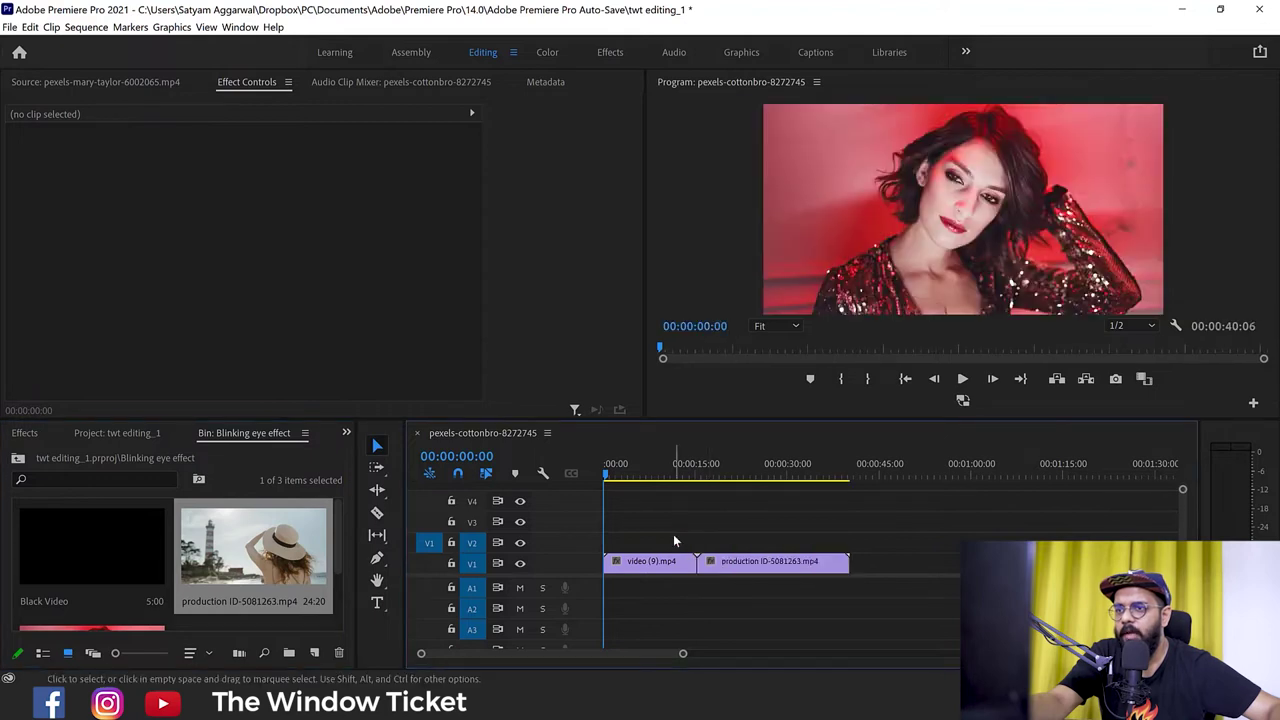
left_click(673, 476)
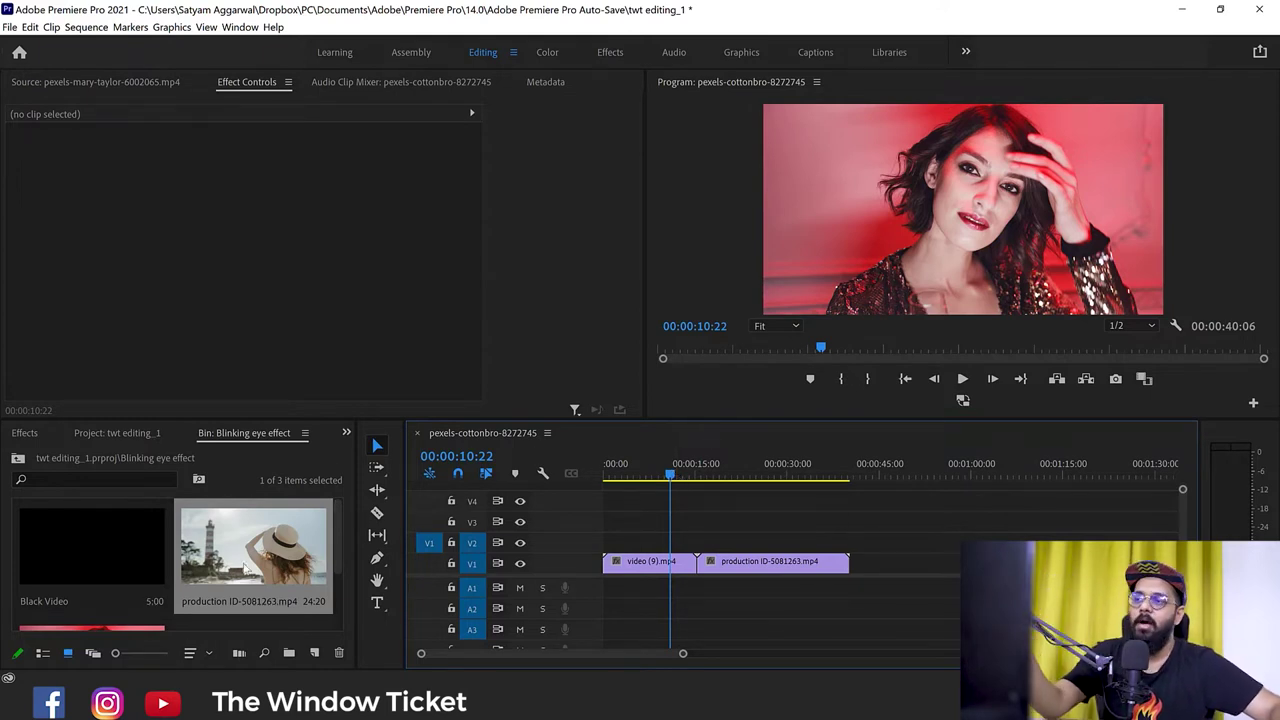
left_click(148, 550)
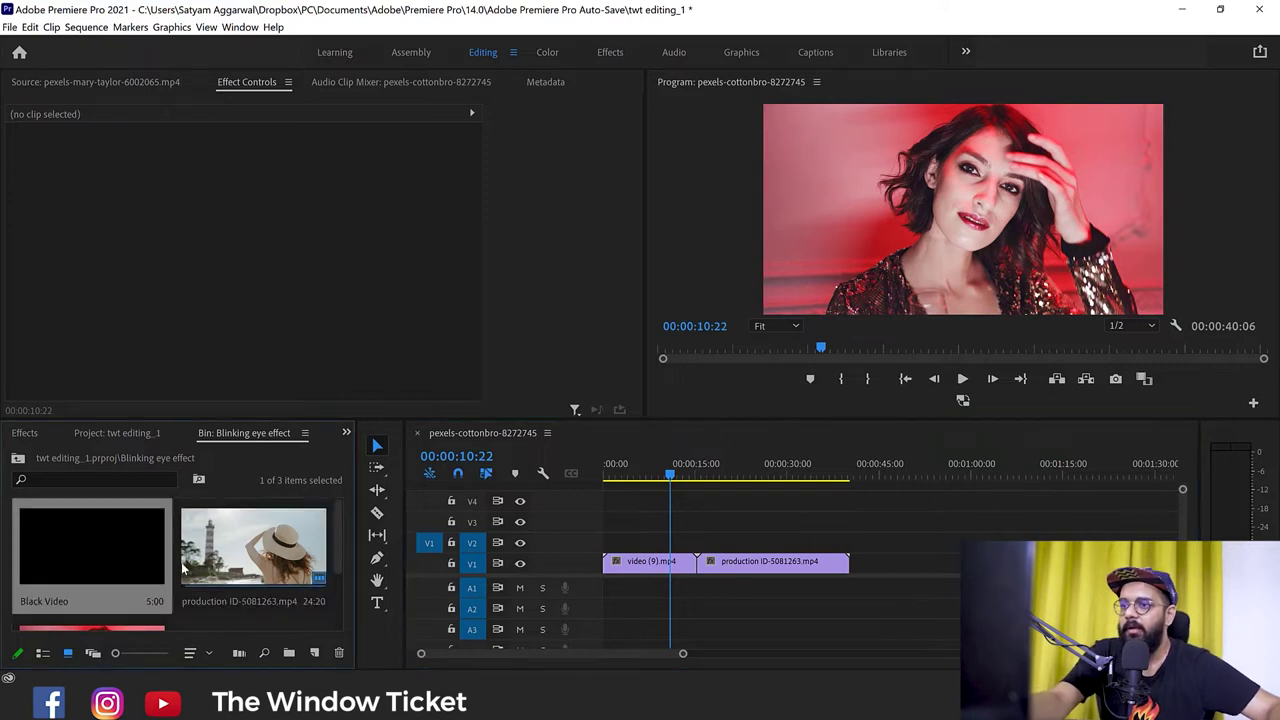
- Replace the old Black Video with a new 4096×2160 Black Video item
key("Delete")
left_click(313, 653)
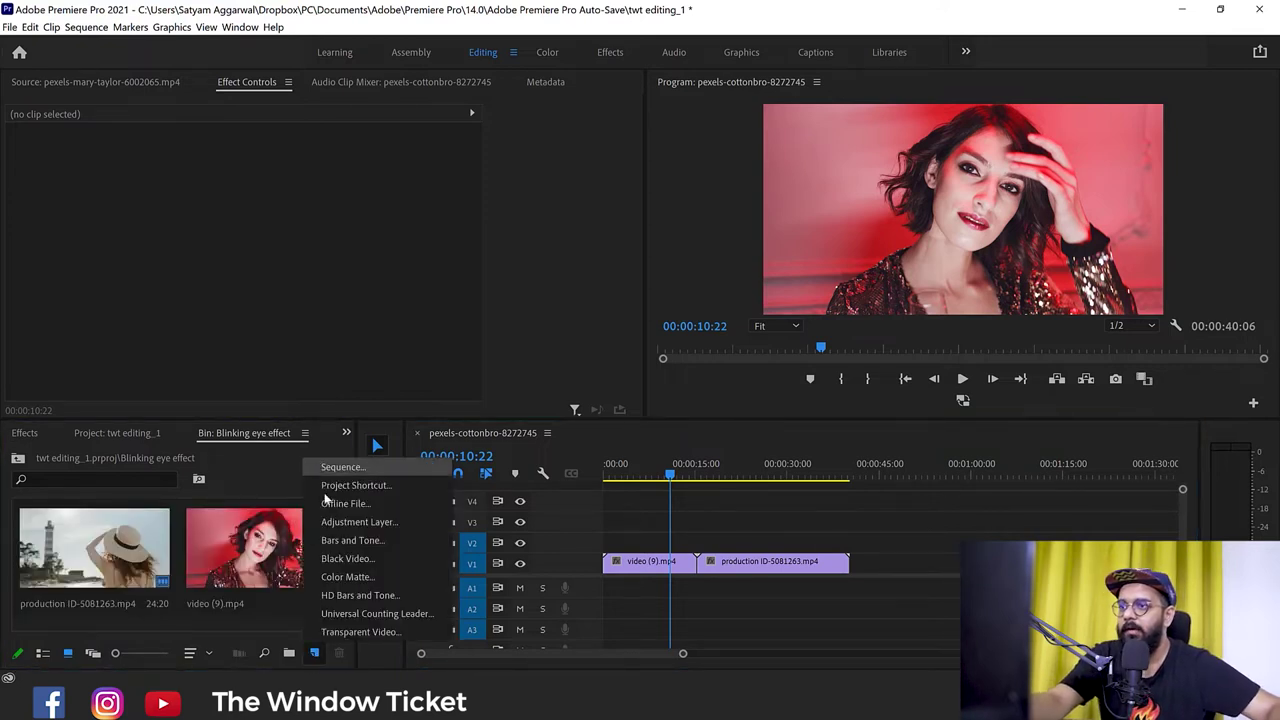
left_click(333, 558)
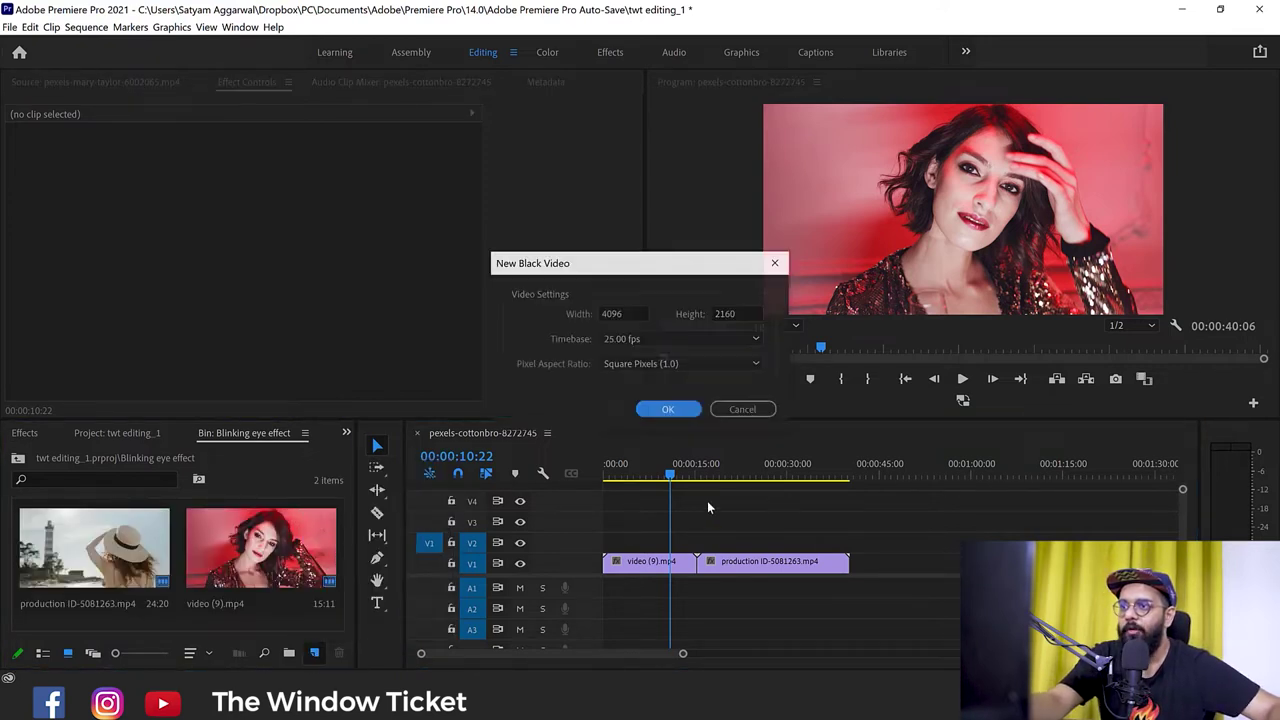
left_click(663, 408)
- Lay the black video on V2 so it straddles the cut between the two clips
scroll(284, 588, "up", 2)
mouse_move(97, 541)
left_mouse_down()
mouse_move(636, 562)
mouse_move(697, 550)
left_mouse_up()
key("=")
key("=")
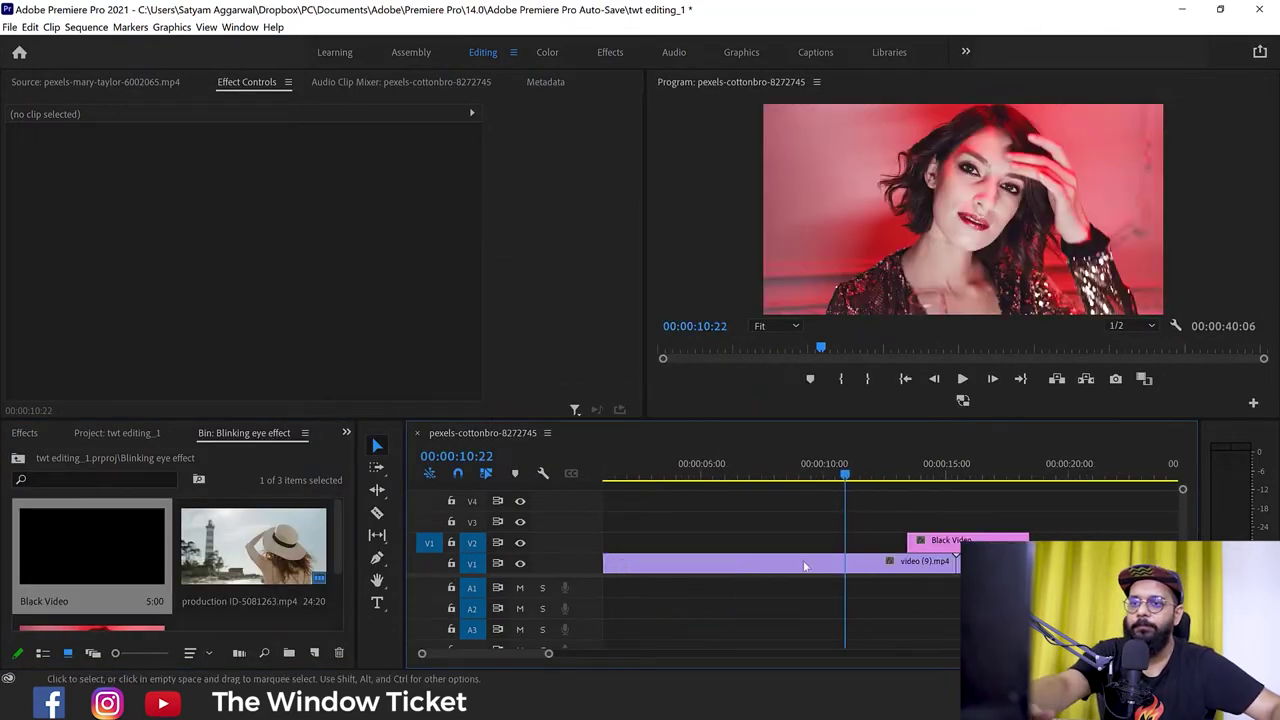
left_click_drag(888, 545, 866, 541)
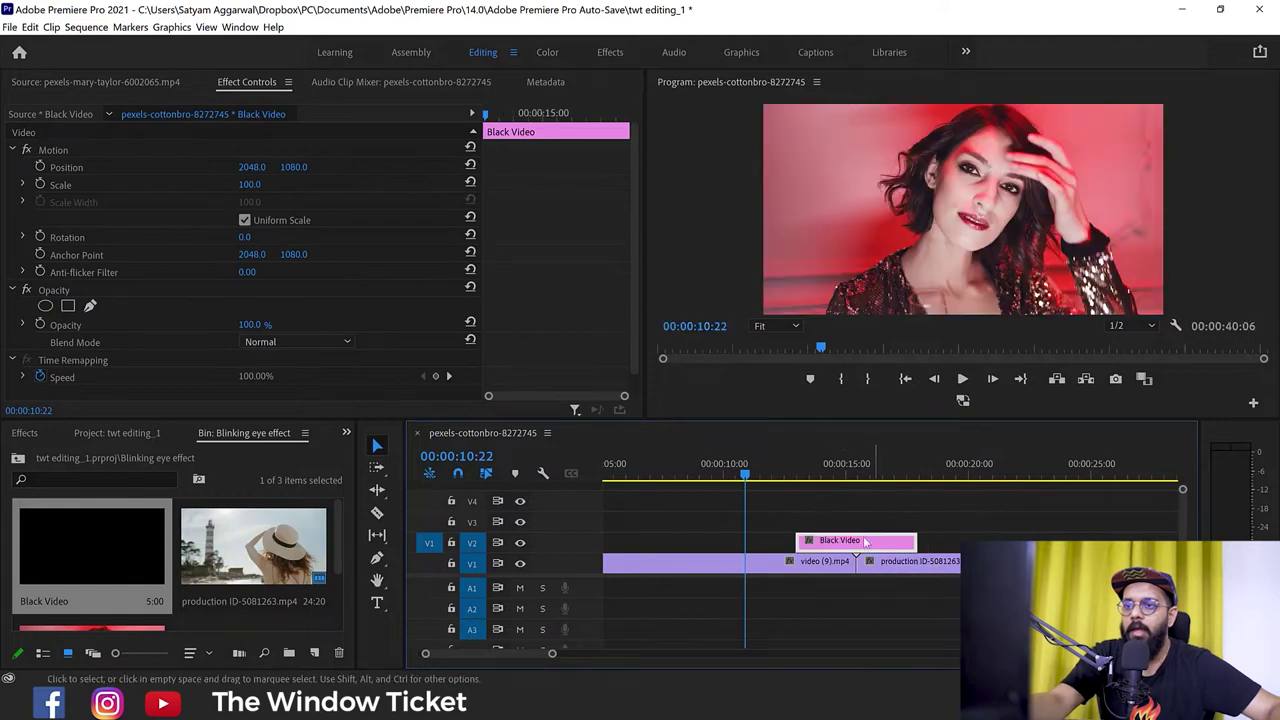
scroll(790, 500, "down", 1)
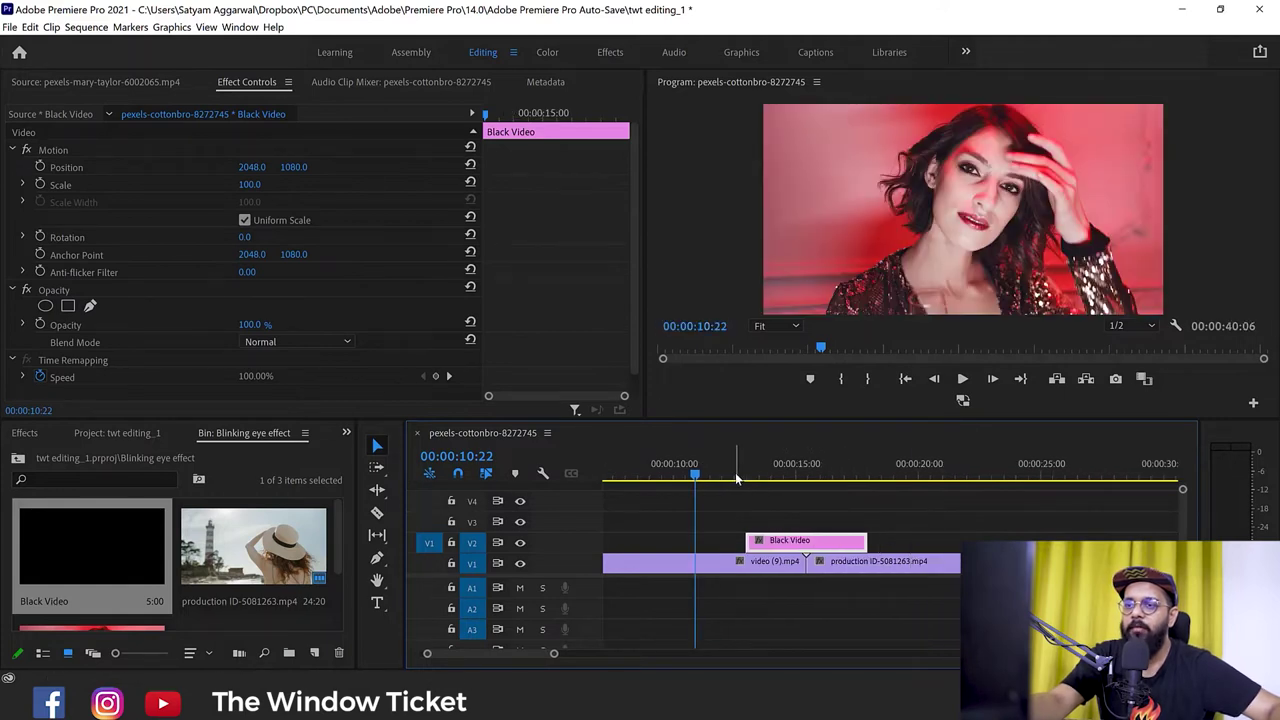
mouse_move(735, 472)
left_mouse_down()
mouse_move(826, 485)
mouse_move(733, 498)
left_mouse_up()
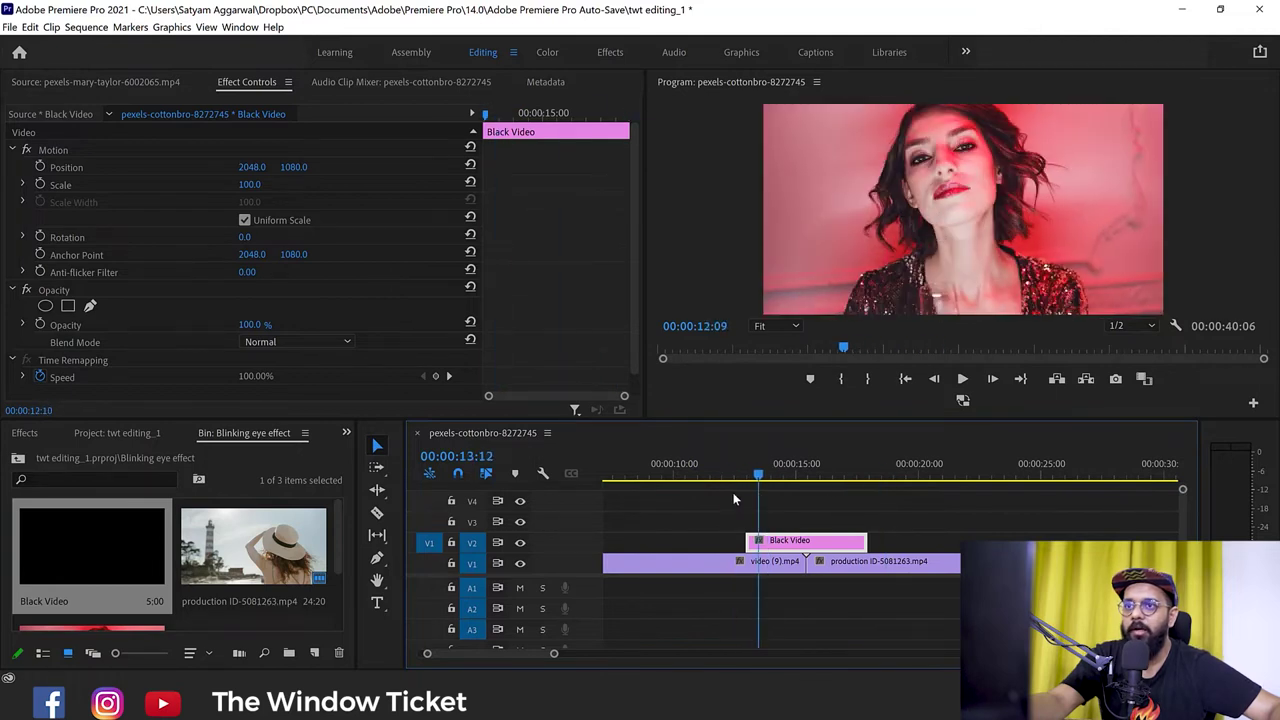
left_click(740, 533)
- Add default Cross Dissolve transitions at both the start and end of the black video
right_click(748, 540)
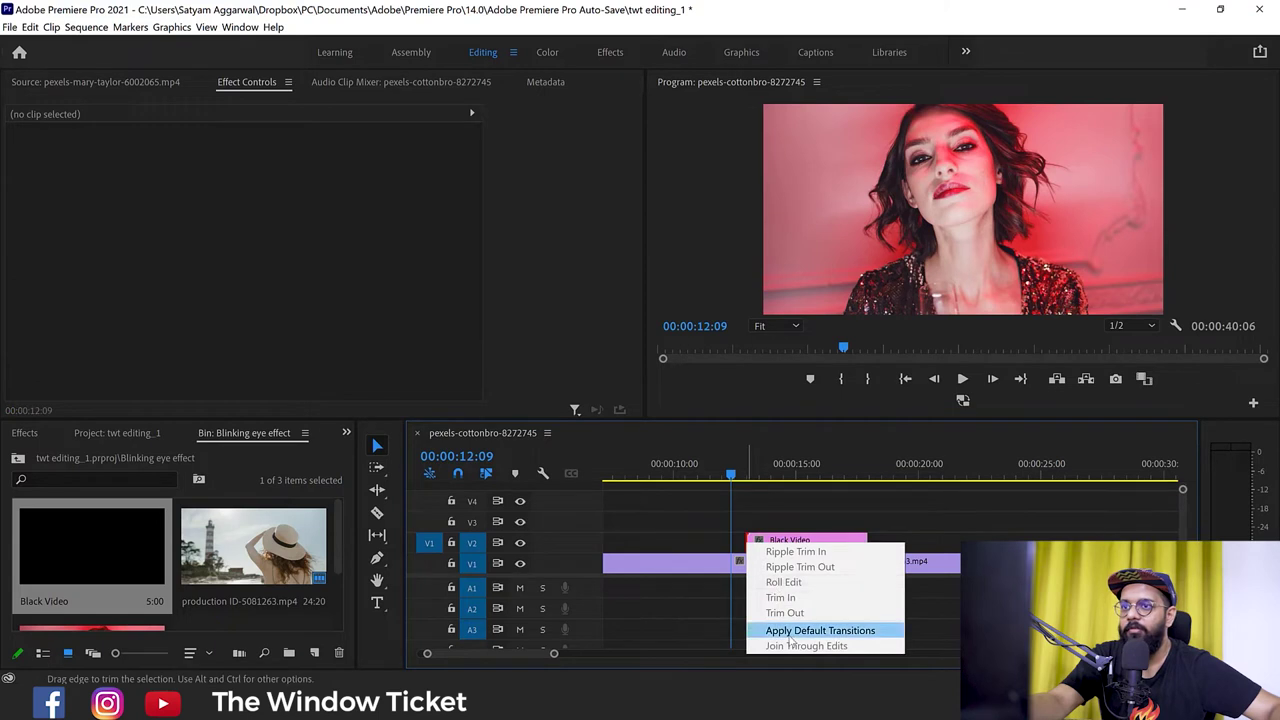
left_click(800, 628)
right_click(862, 543)
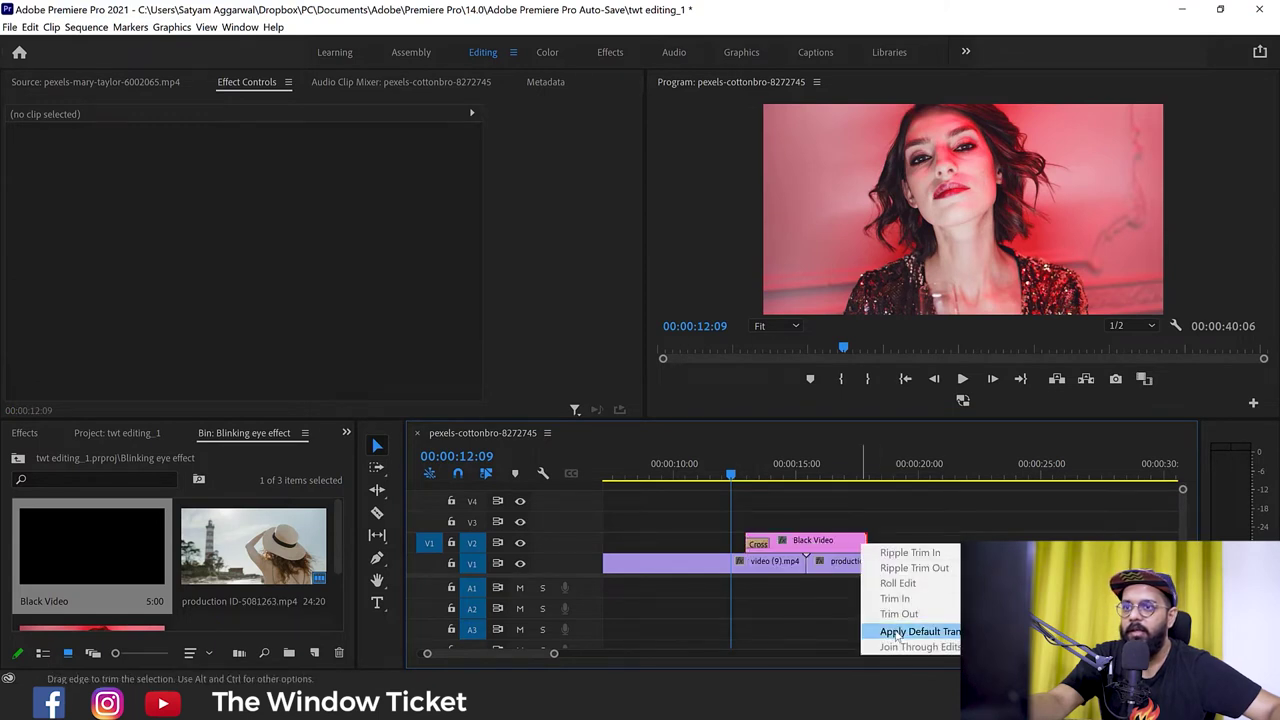
left_click(896, 632)
key("space")
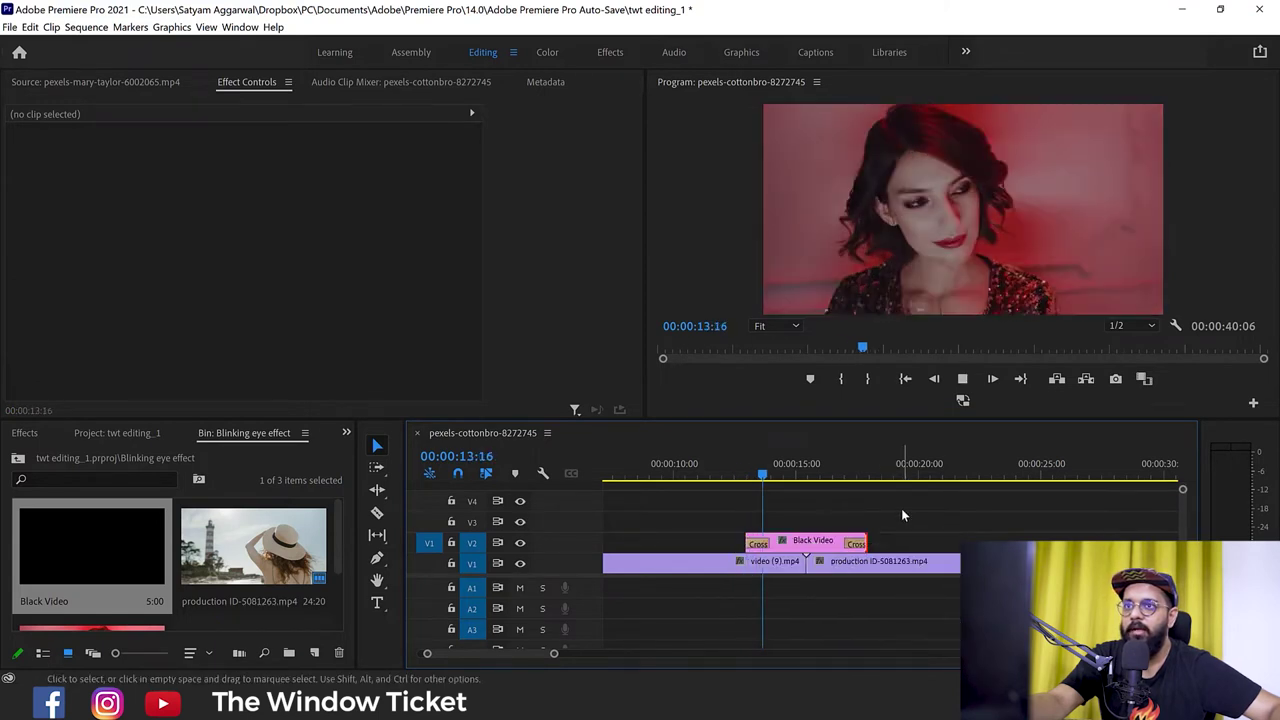
key("space")
- Trim the black video's end by 18 frames and centre it over the cut, then preview
mouse_move(860, 538)
left_mouse_down()
mouse_move(786, 540)
mouse_move(821, 592)
left_mouse_up()
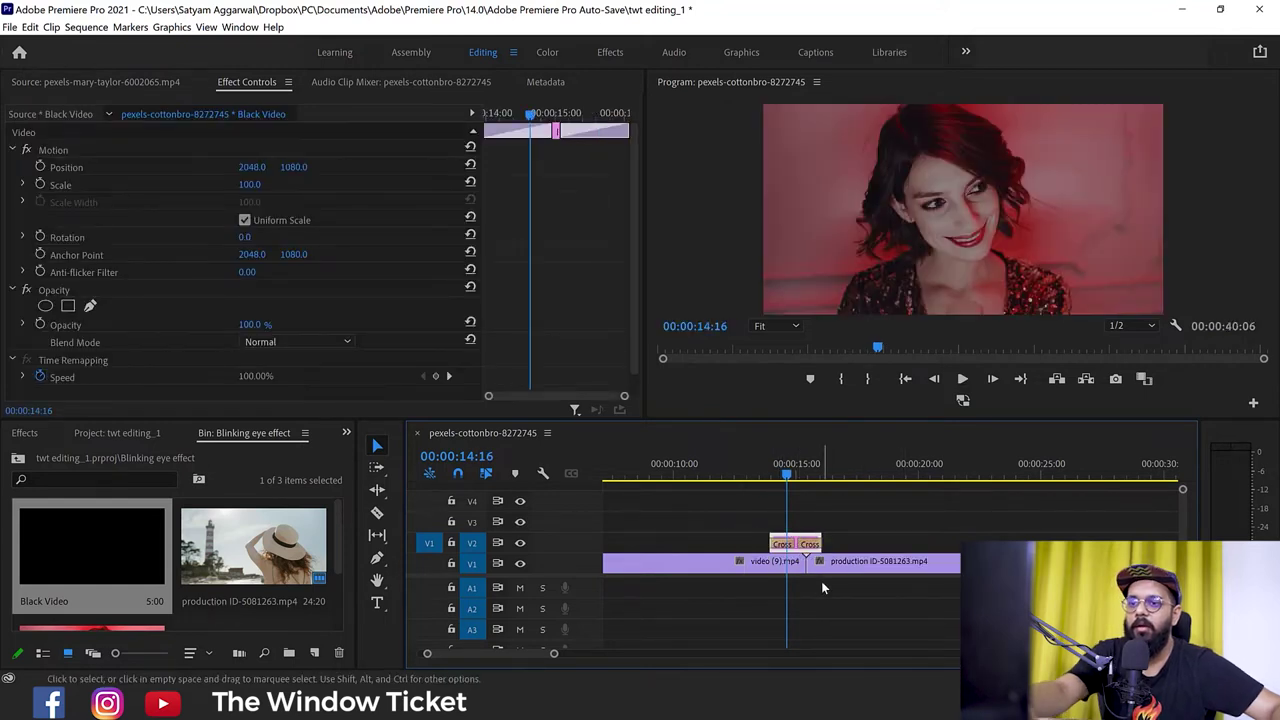
key("=")
left_click_drag(838, 544, 877, 549)
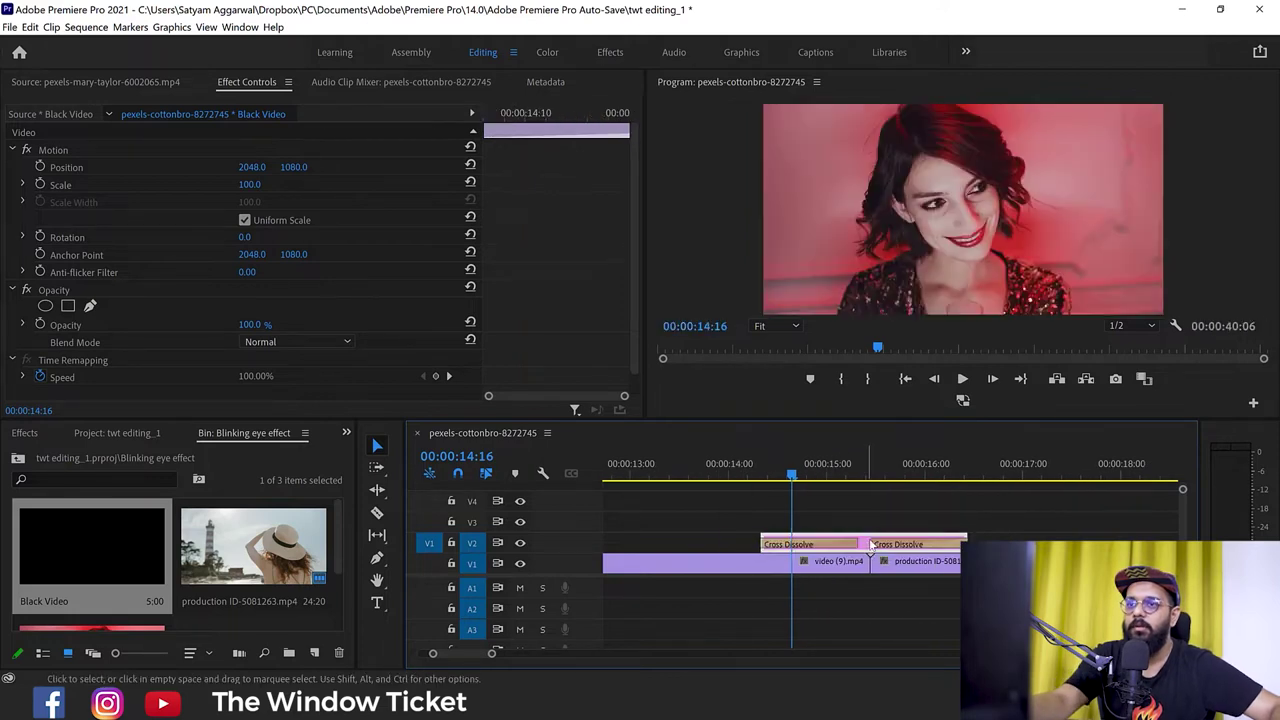
left_click(722, 462)
key("space")
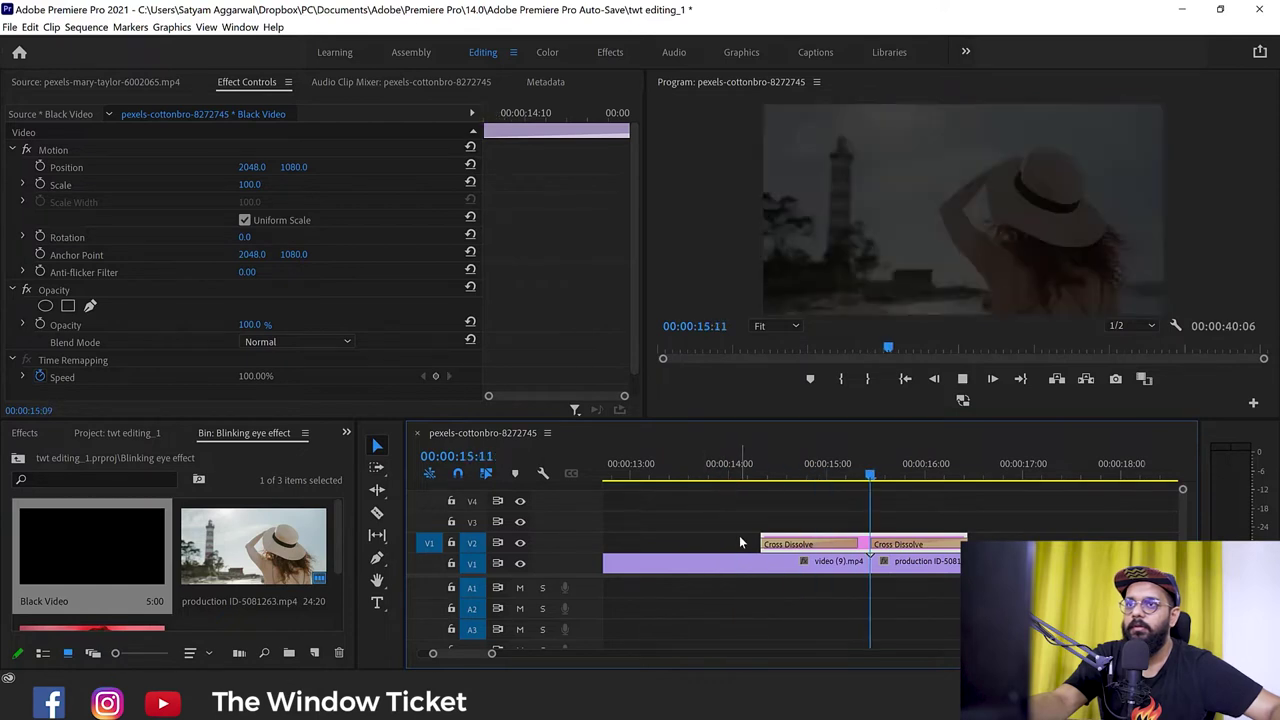
key("space")
left_click(755, 468)
left_click_drag(787, 473, 978, 478)
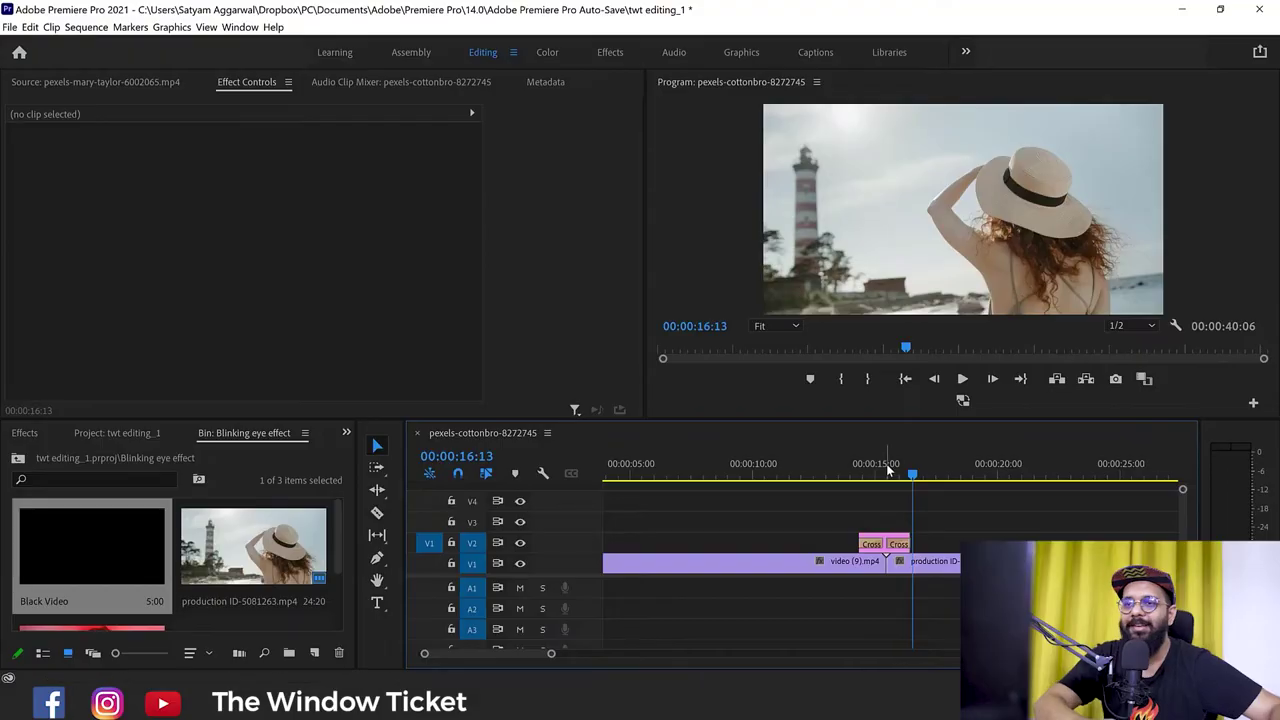
left_click_drag(886, 470, 783, 477)
key("=")
key("=")
key("=")
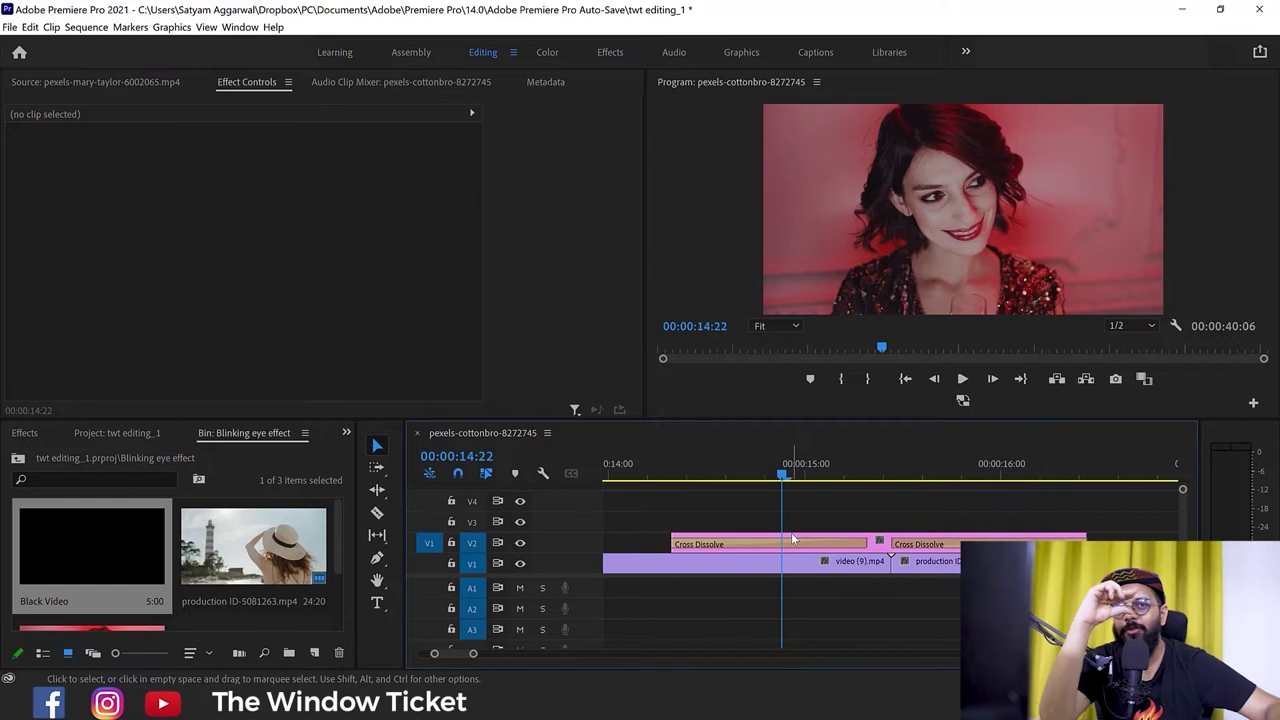
- Delete both Cross Dissolve transitions from the black video
left_click(818, 546)
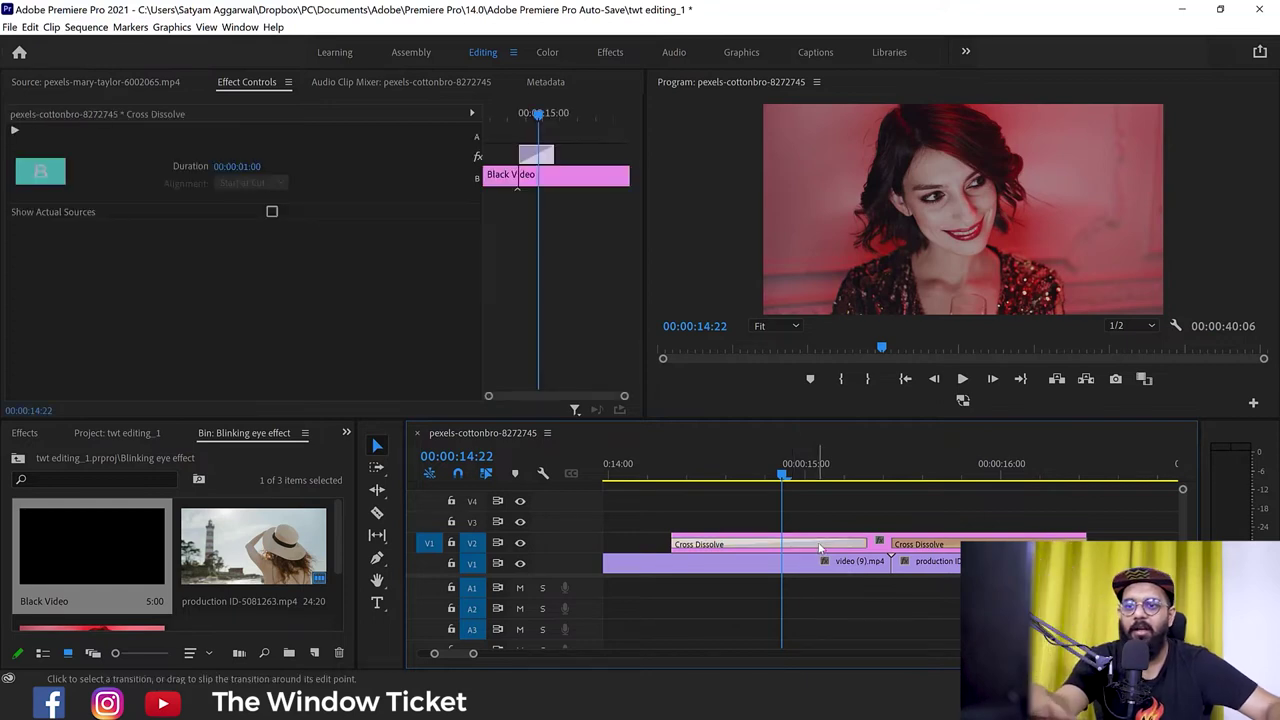
key("Delete")
left_click(920, 544)
key("Delete")
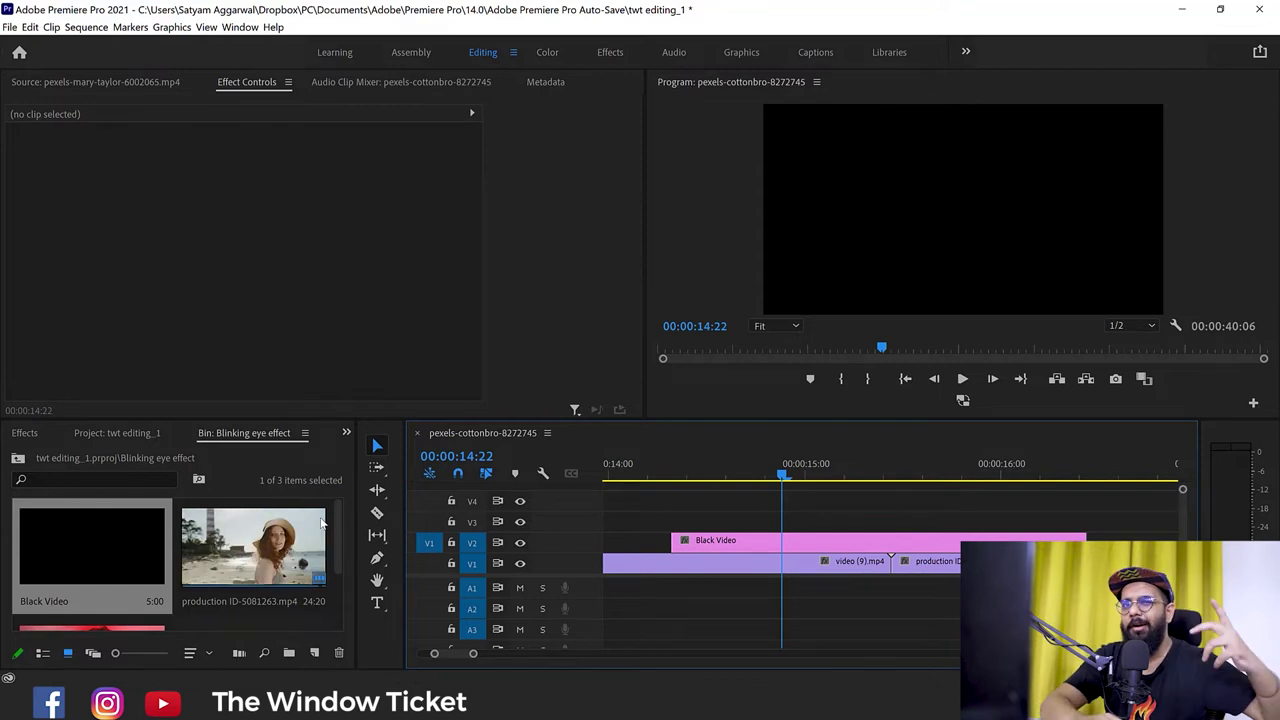
- Apply Barn Doors at the black video's start and set it to split horizontally
left_click(26, 436)
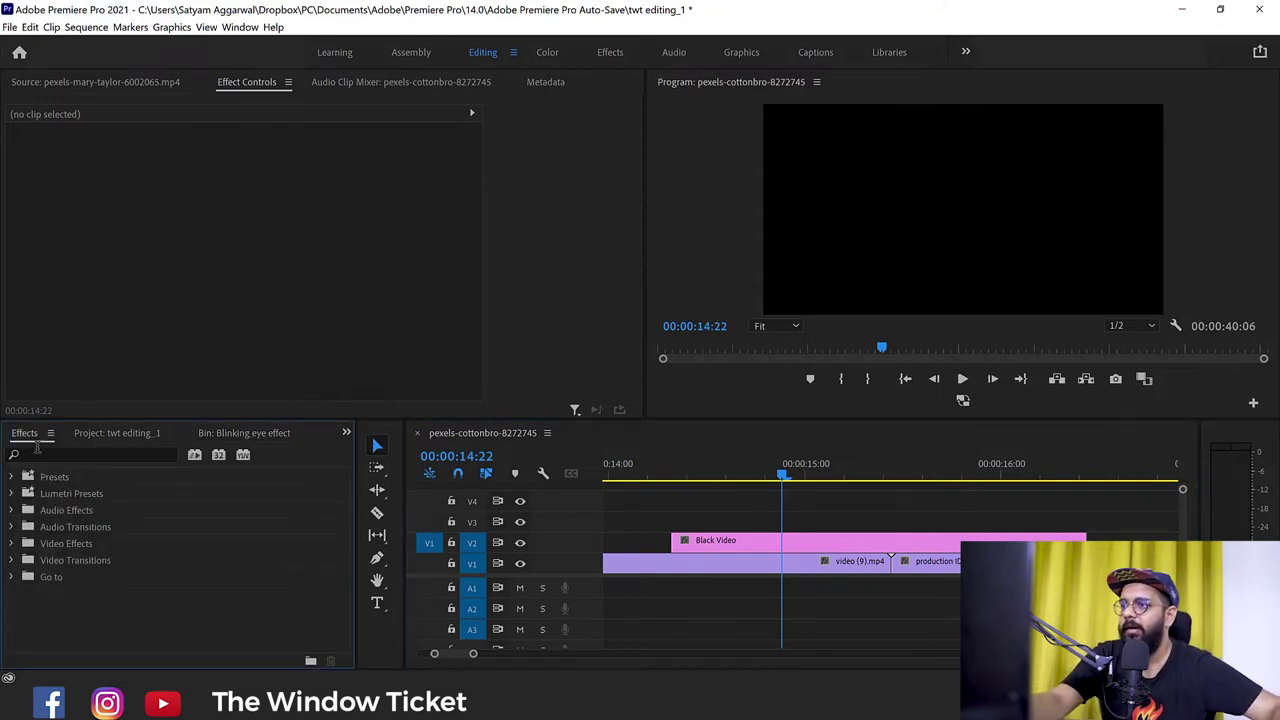
type("barn")
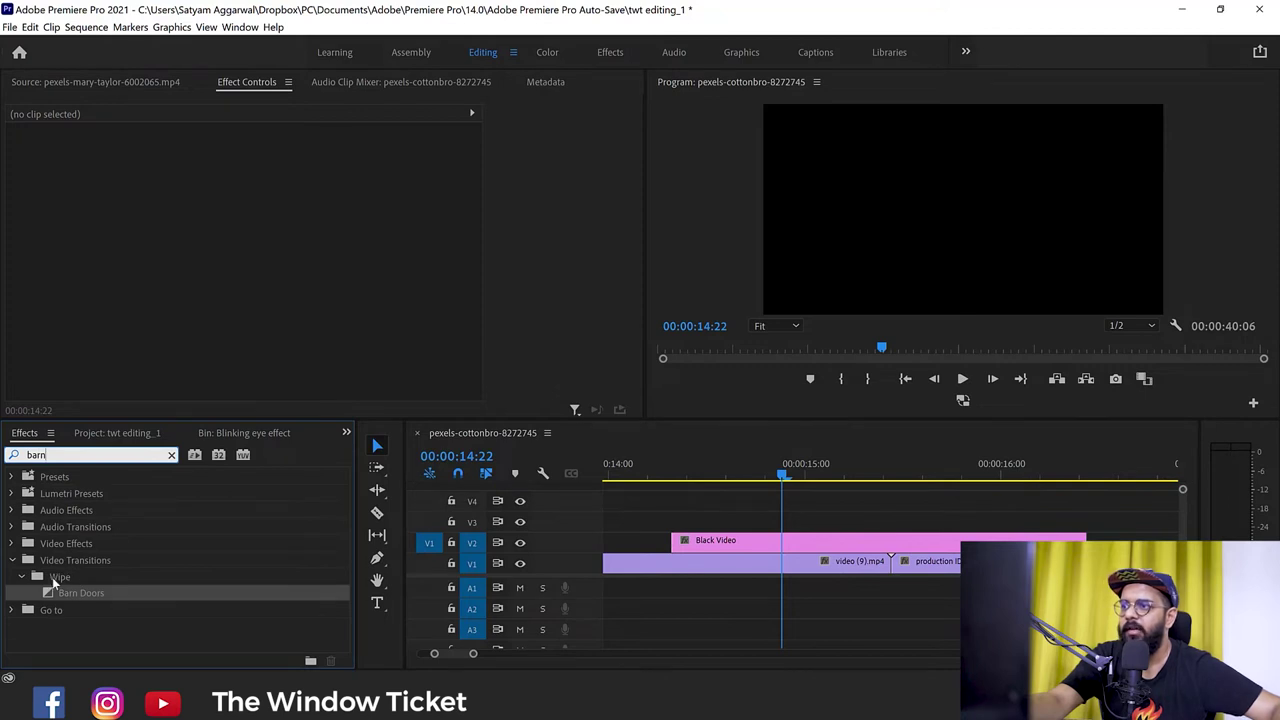
left_click_drag(711, 533, 688, 552)
left_click(775, 548)
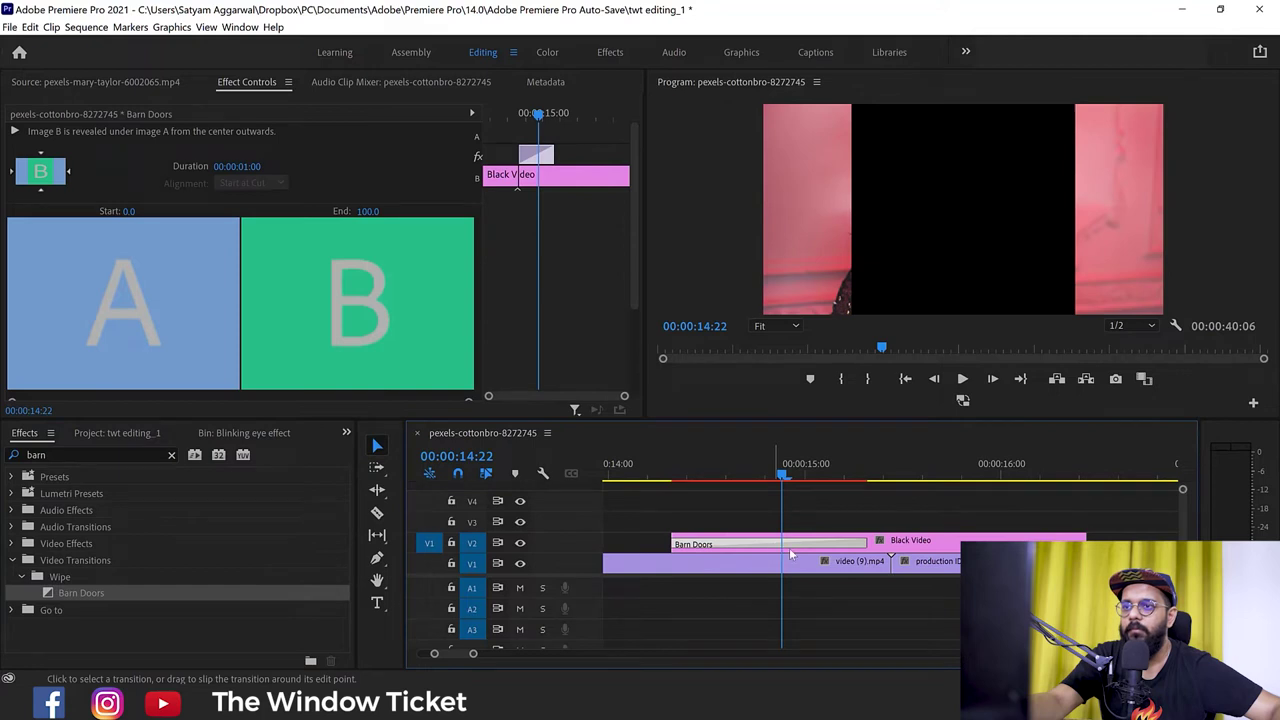
left_click_drag(674, 474, 719, 474)
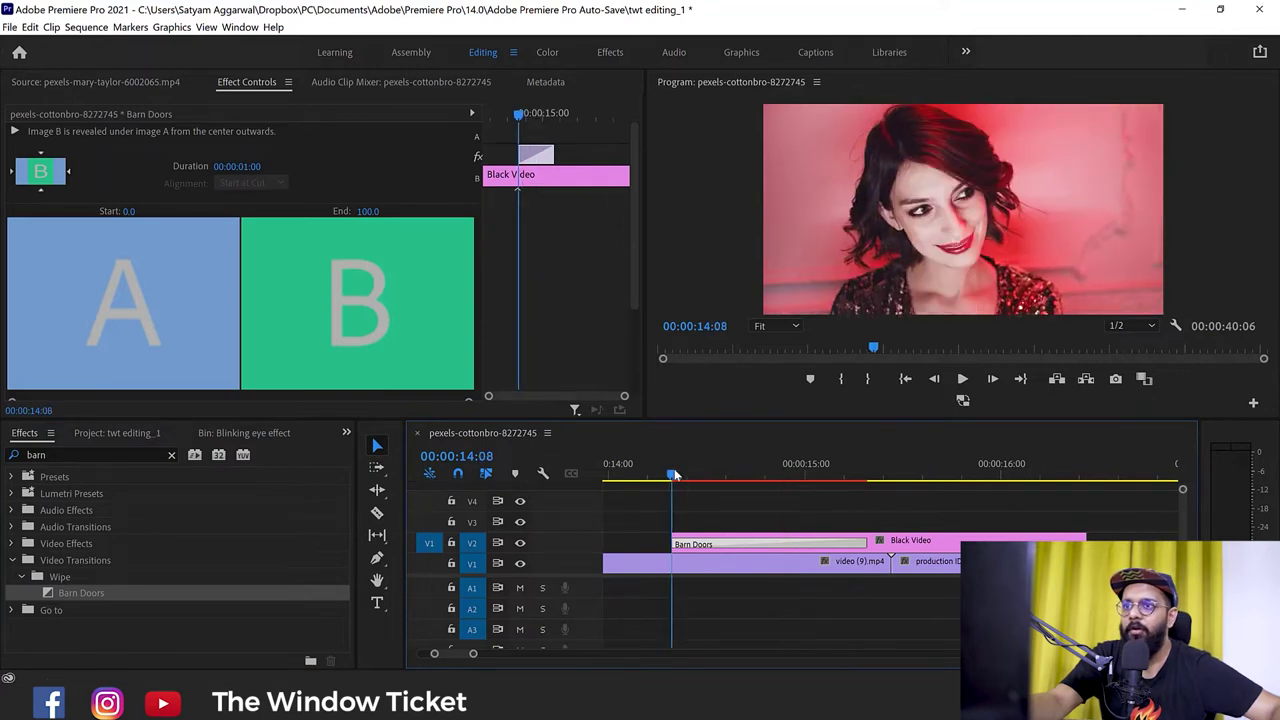
left_click(40, 157)
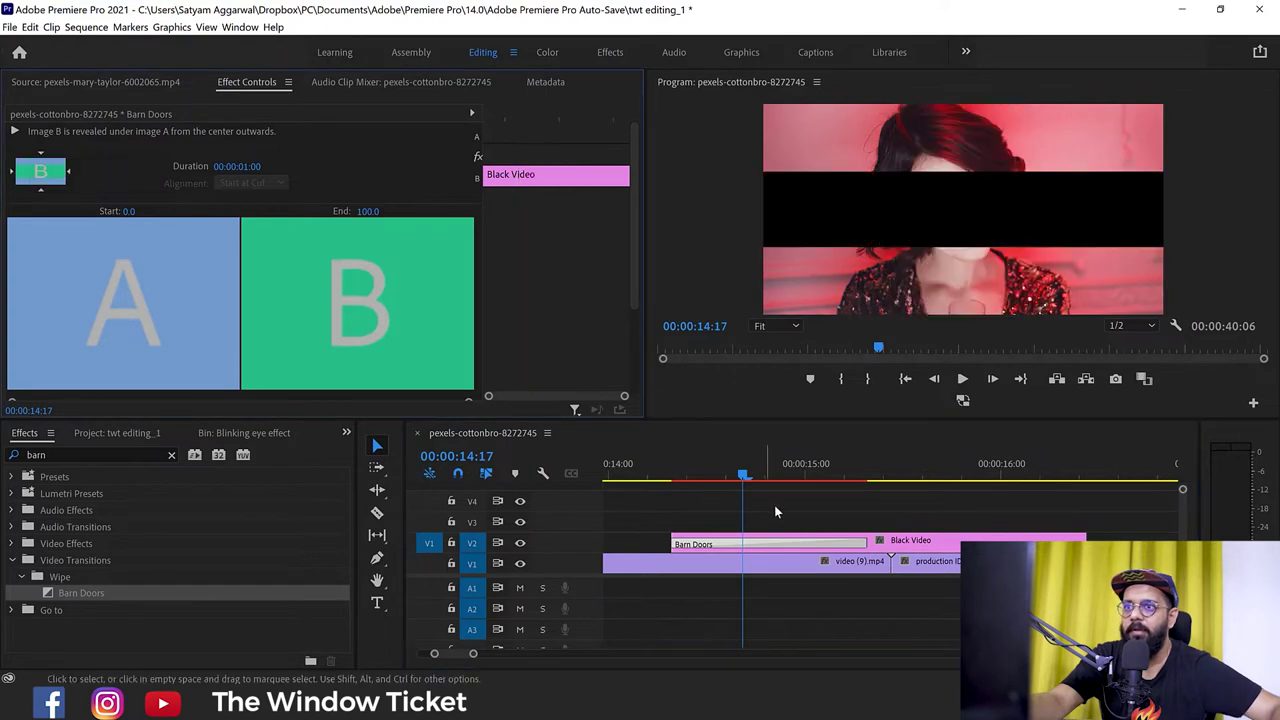
left_click_drag(710, 474, 752, 477)
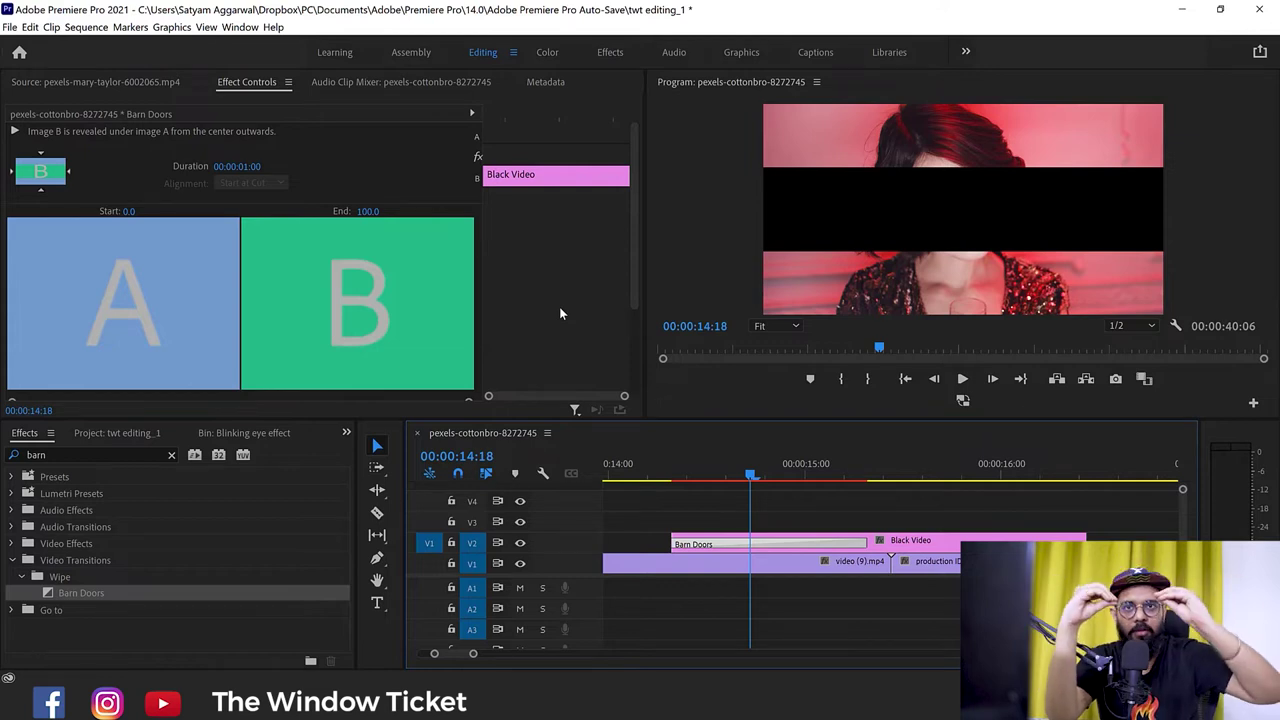
- Enable Reverse on the first Barn Doors so the picture closes to black
scroll(559, 313, "down", 3)
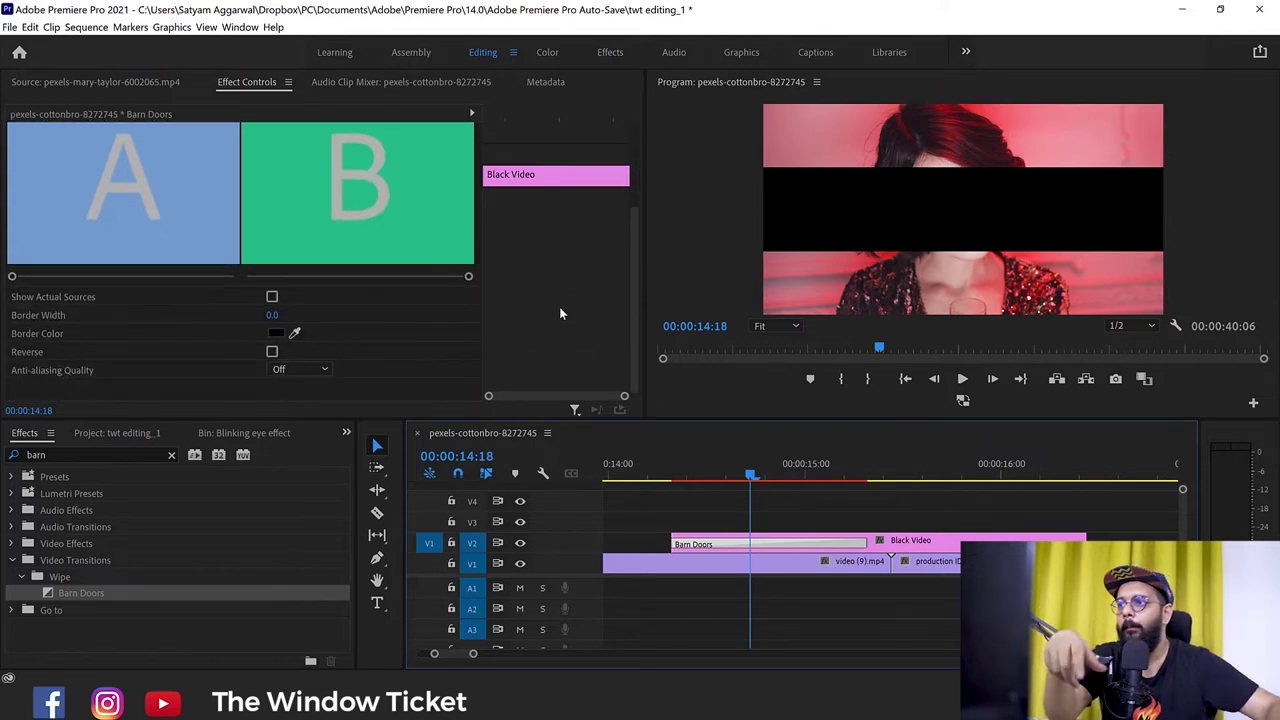
left_click(272, 352)
left_click(673, 476)
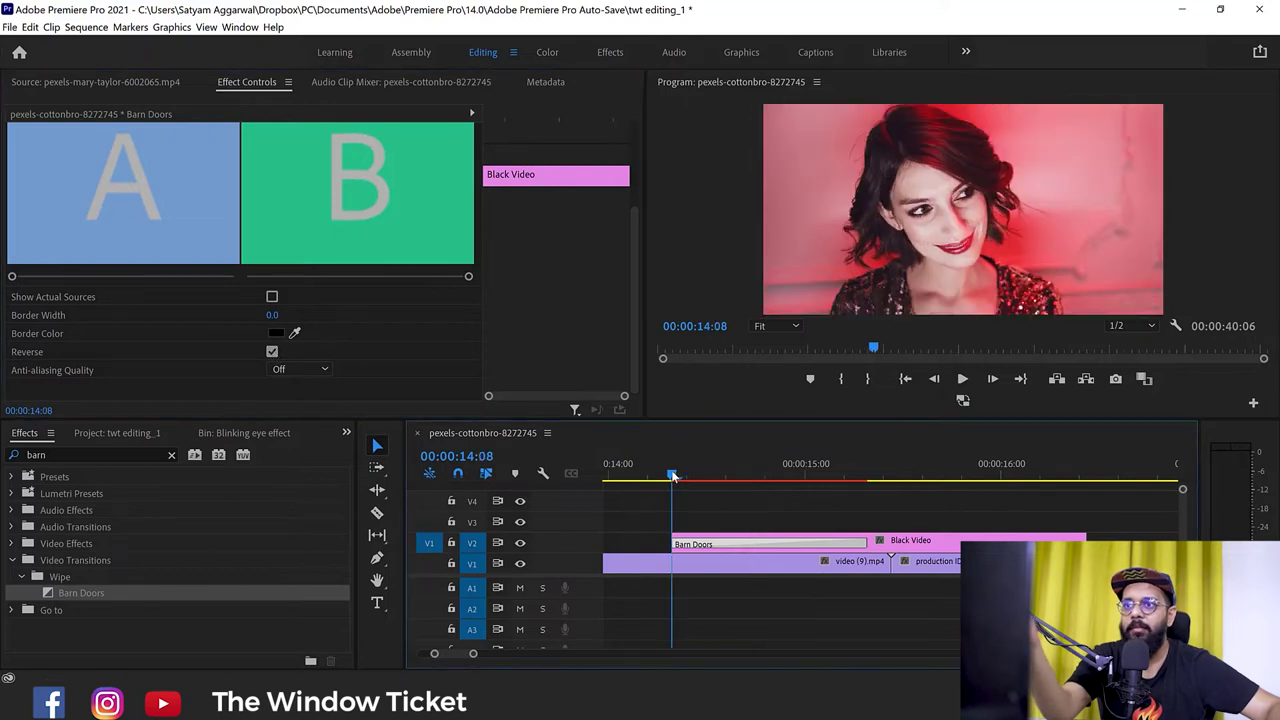
left_click_drag(684, 479, 876, 478)
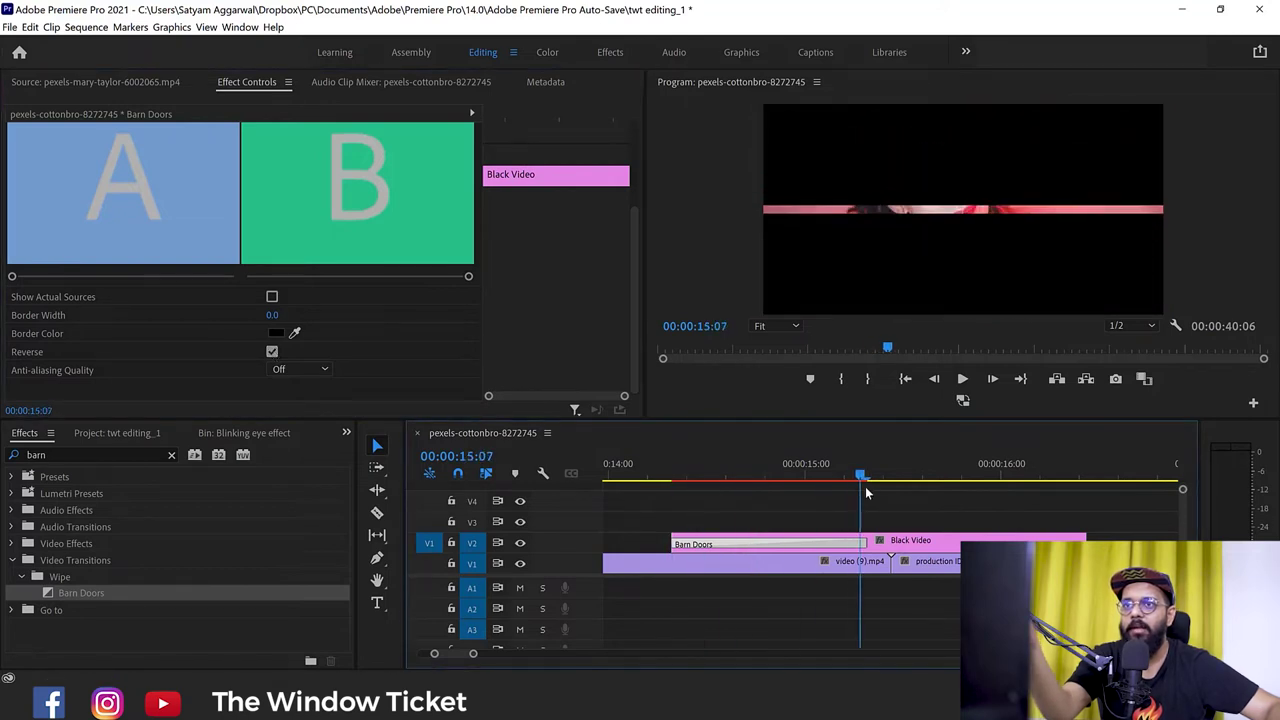
- Add a second Barn Doors transition at the black video's end
left_click(107, 593)
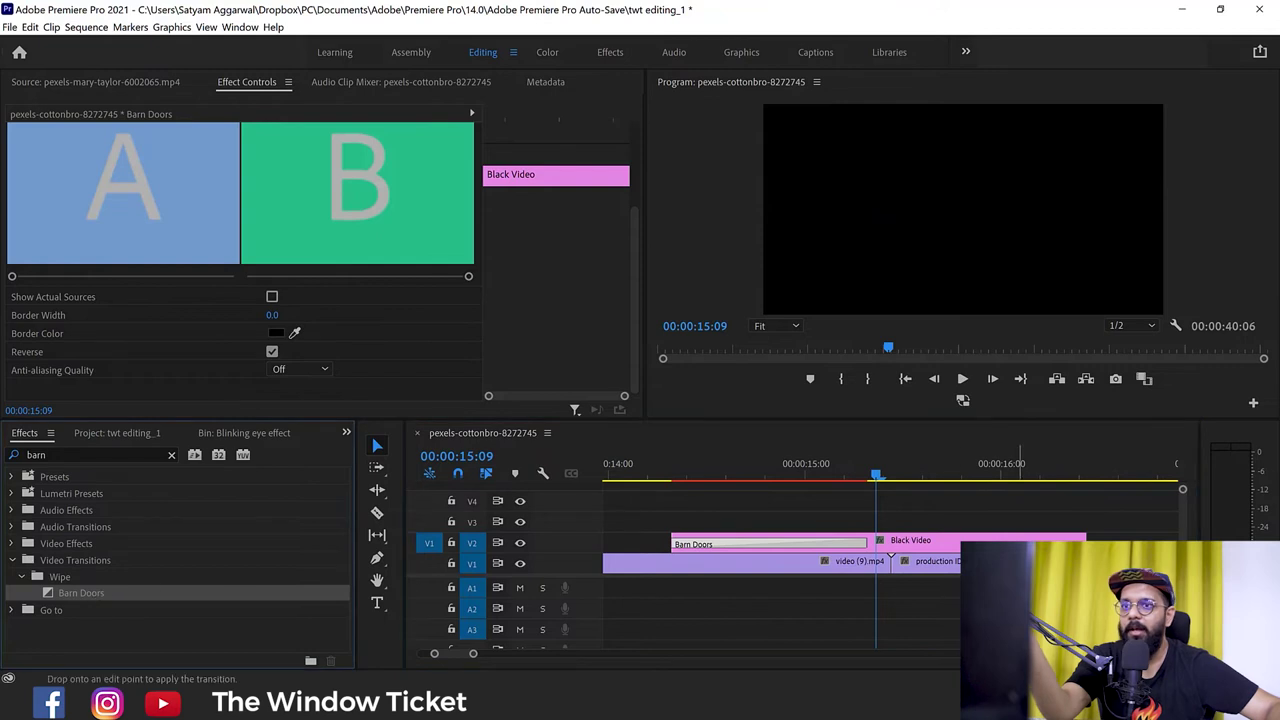
left_click_drag(1079, 539, 1080, 541)
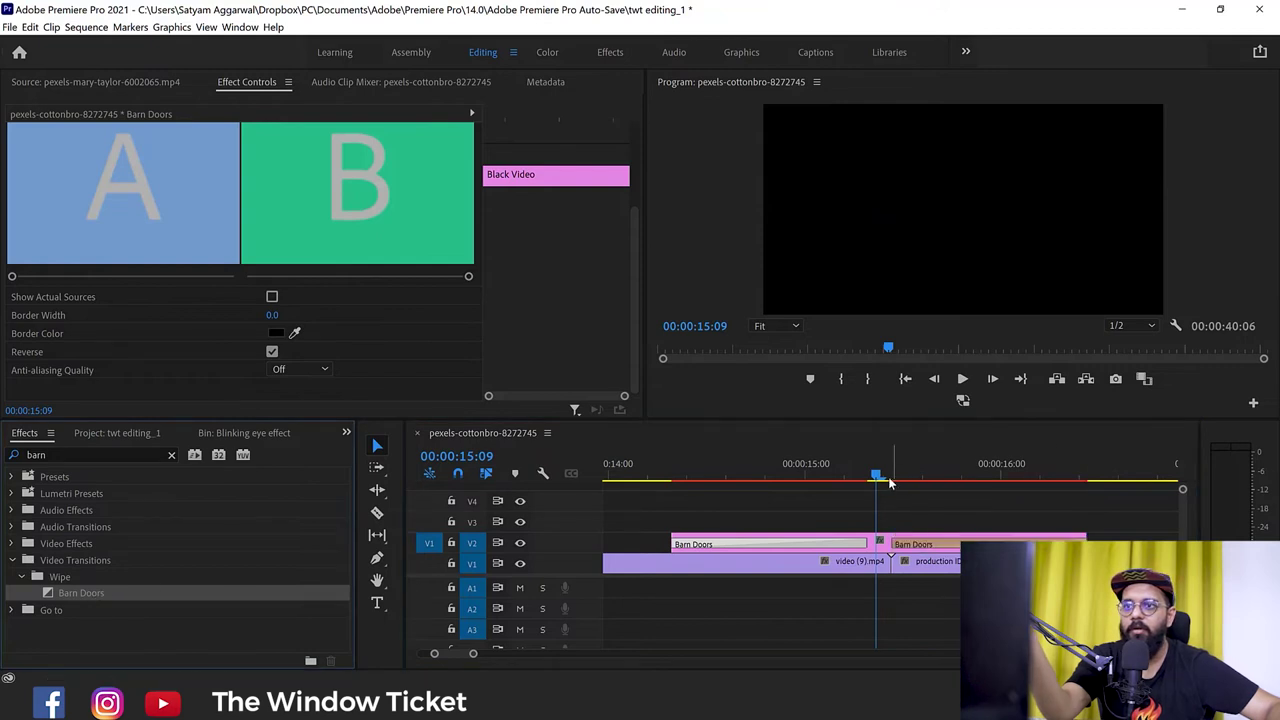
left_click_drag(890, 483, 940, 478)
left_click(948, 546)
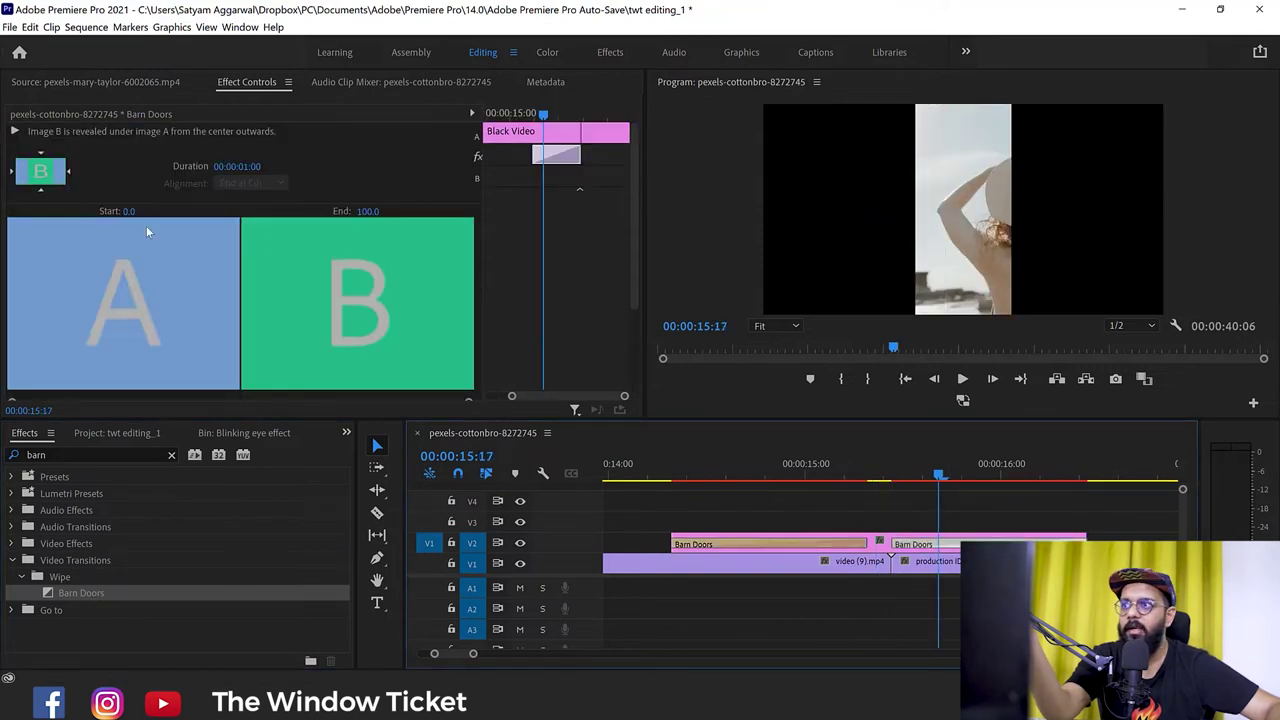
- Set the Barn Doors direction to North to South and preview it across the cut
left_click(40, 156)
mouse_move(875, 460)
left_mouse_down()
mouse_move(990, 478)
mouse_move(650, 494)
left_mouse_up()
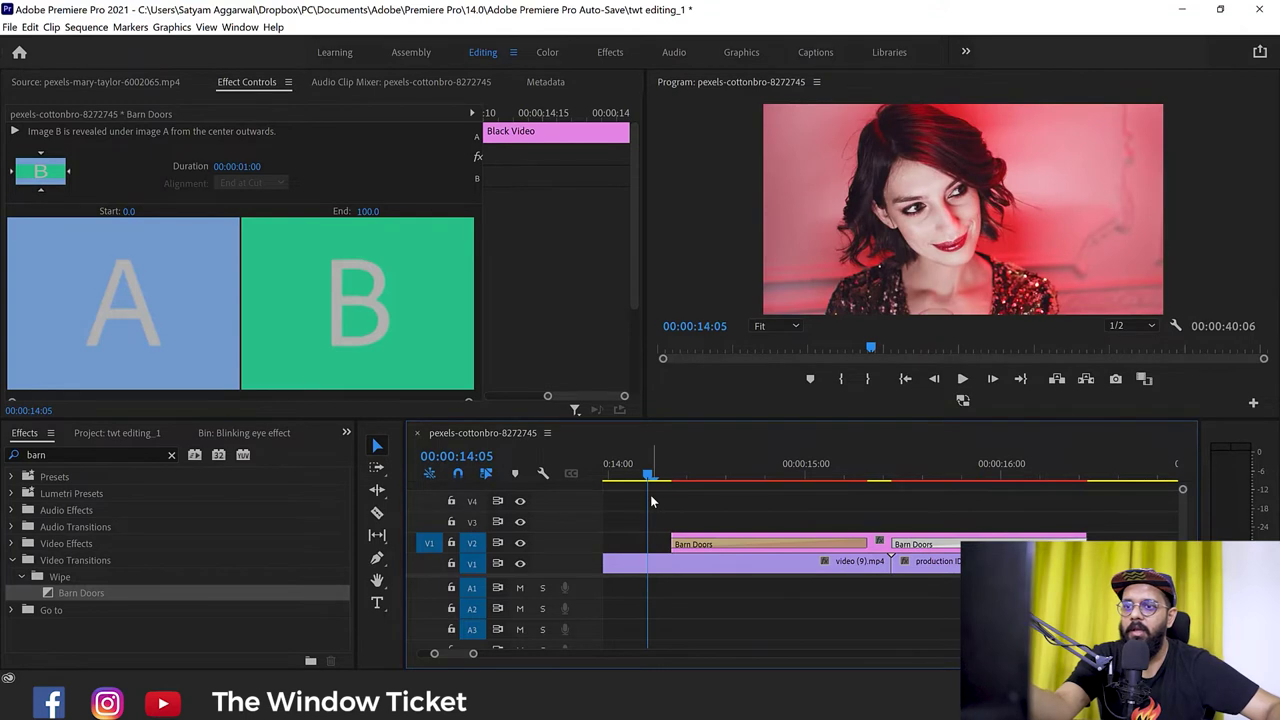
key("minus")
key("space")
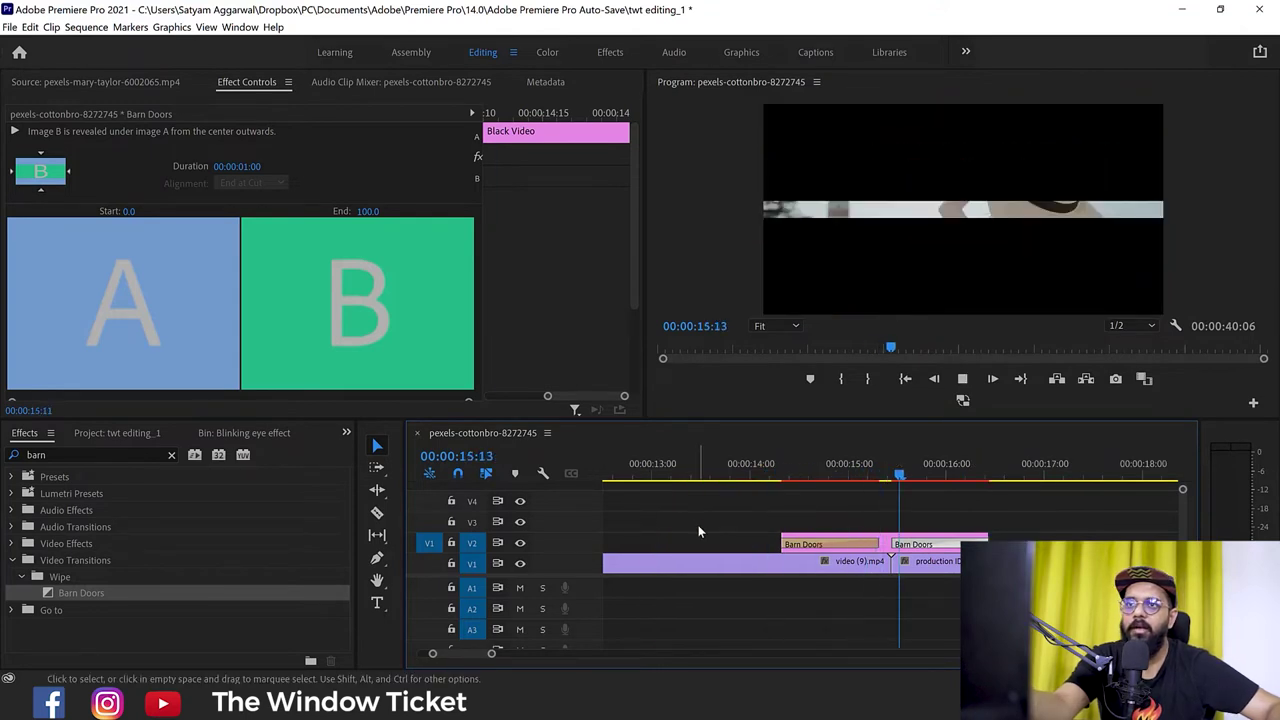
left_click_drag(856, 472, 852, 472)
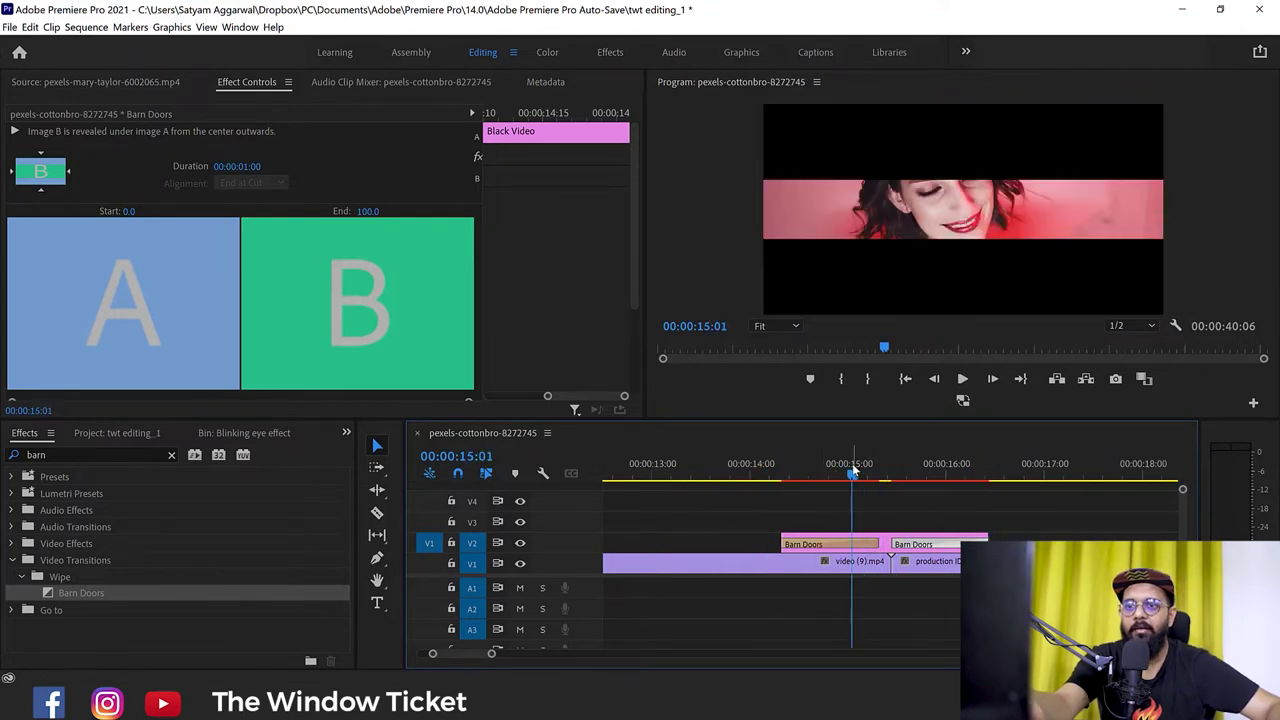
- Shorten the first Barn Doors to about 10 frames and shift the black clip later on V2
mouse_move(878, 544)
left_mouse_down()
mouse_move(821, 544)
mouse_move(938, 543)
mouse_move(786, 544)
left_mouse_up()
scroll(907, 531, "up", 1, "alt")
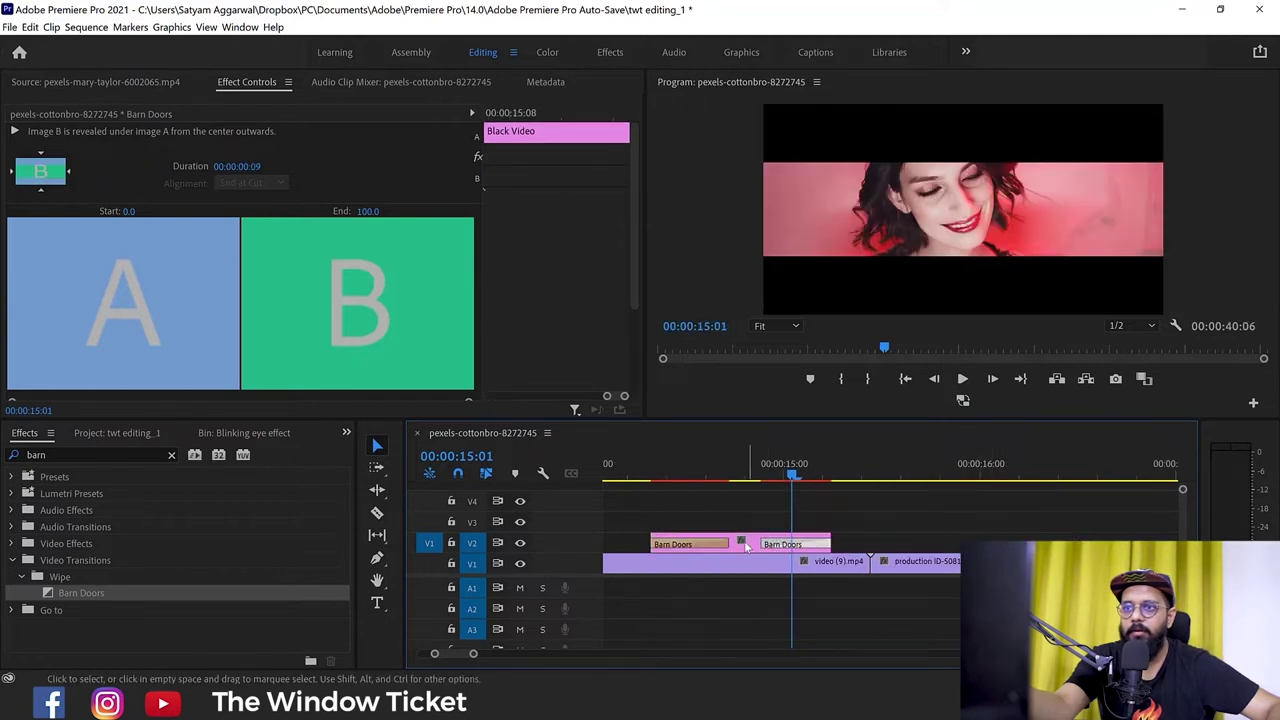
left_click_drag(786, 544, 884, 553)
- Replay and scrub through the Barn Doors transitions around the cut at 00:00:15:06
left_click(695, 460)
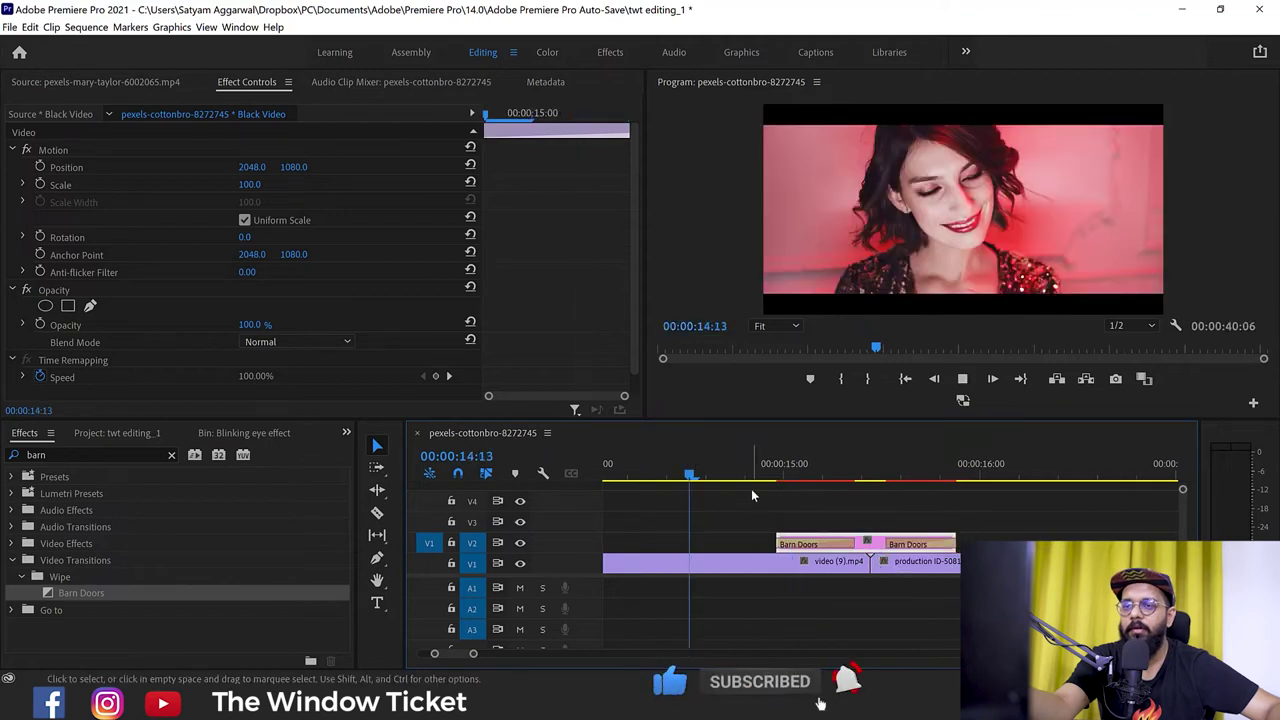
key("space")
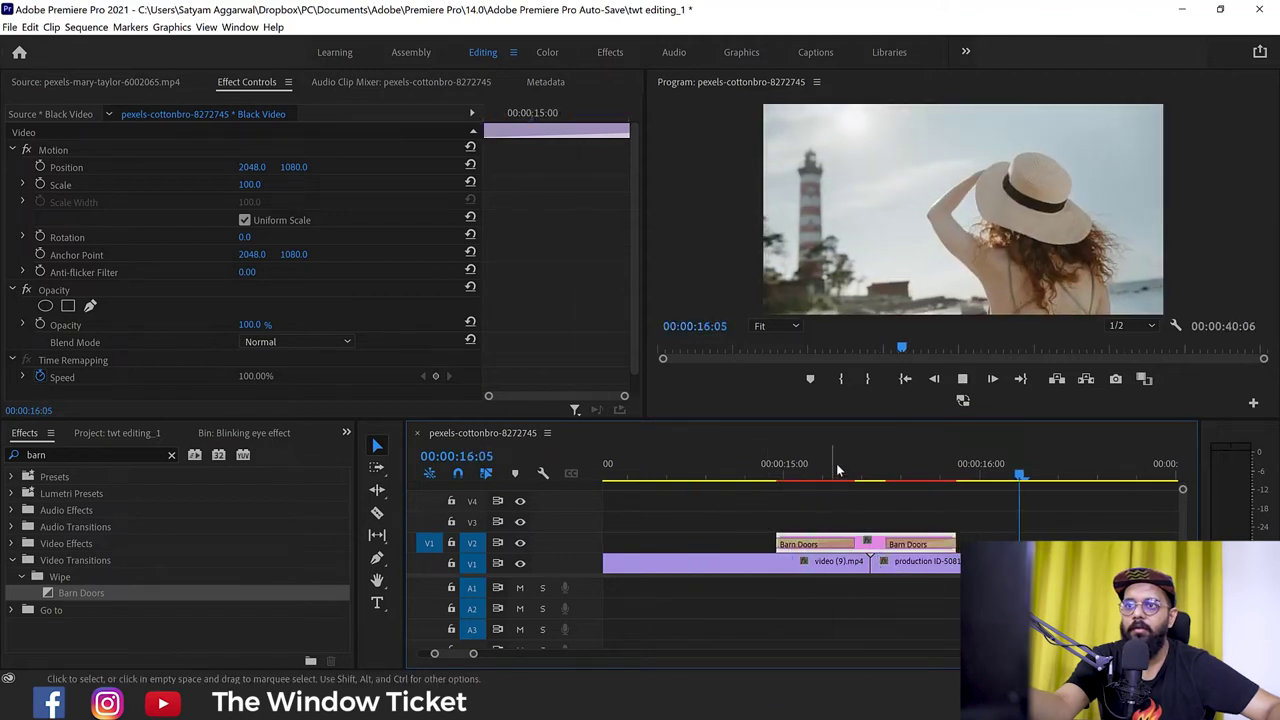
left_click(791, 474)
key("minus")
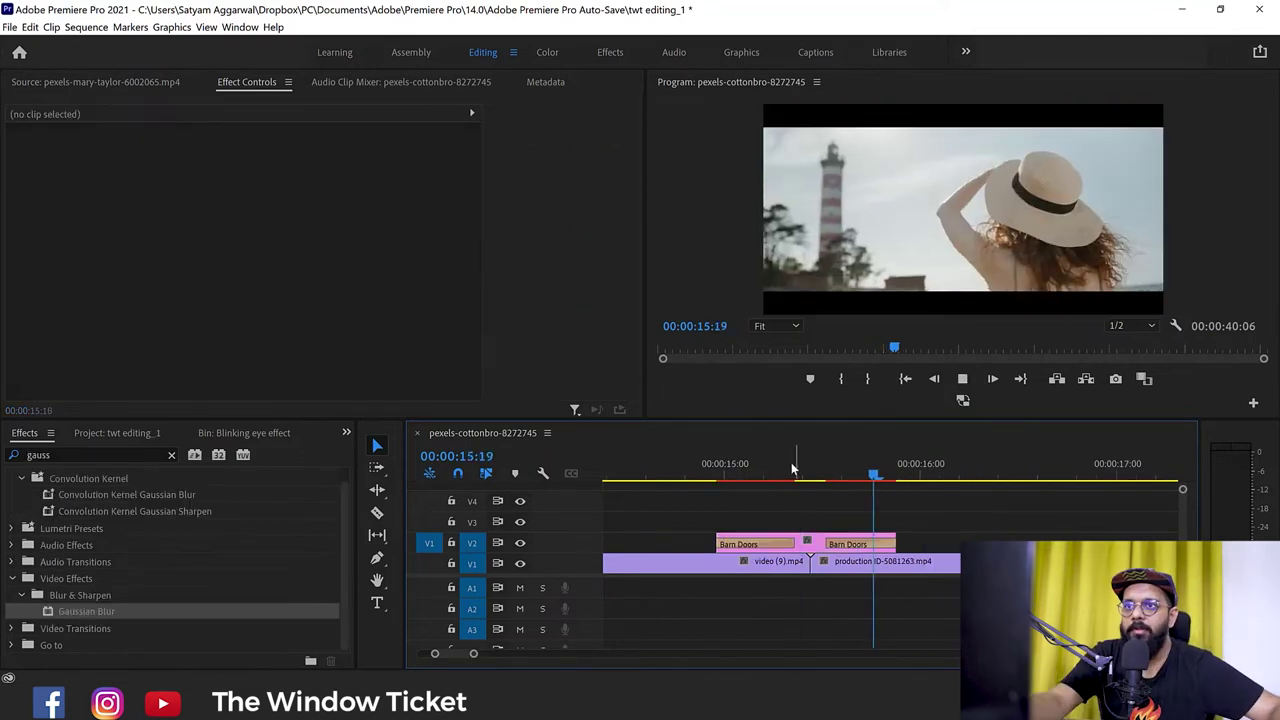
left_click(773, 471)
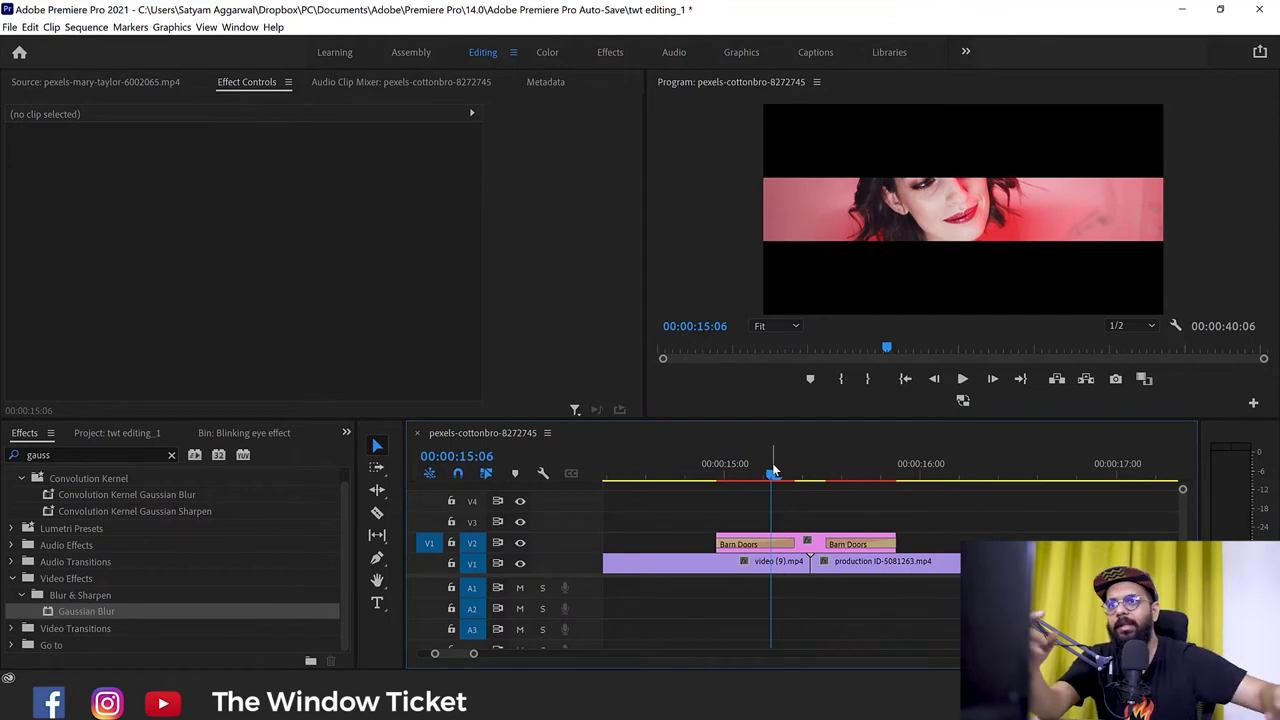
left_click_drag(773, 471, 876, 477)
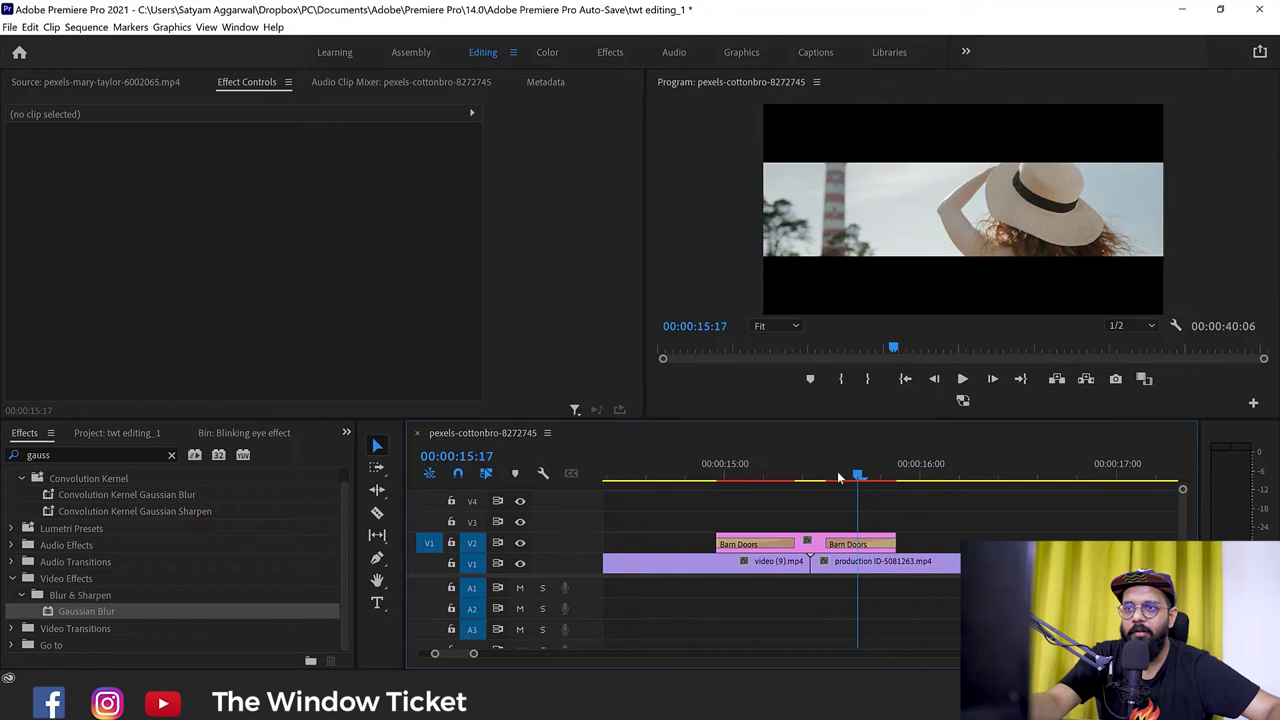
left_click_drag(876, 477, 764, 477)
- Nest the black video and its transitions as Nested Sequence 01, then add Gaussian Blur
right_click(806, 549)
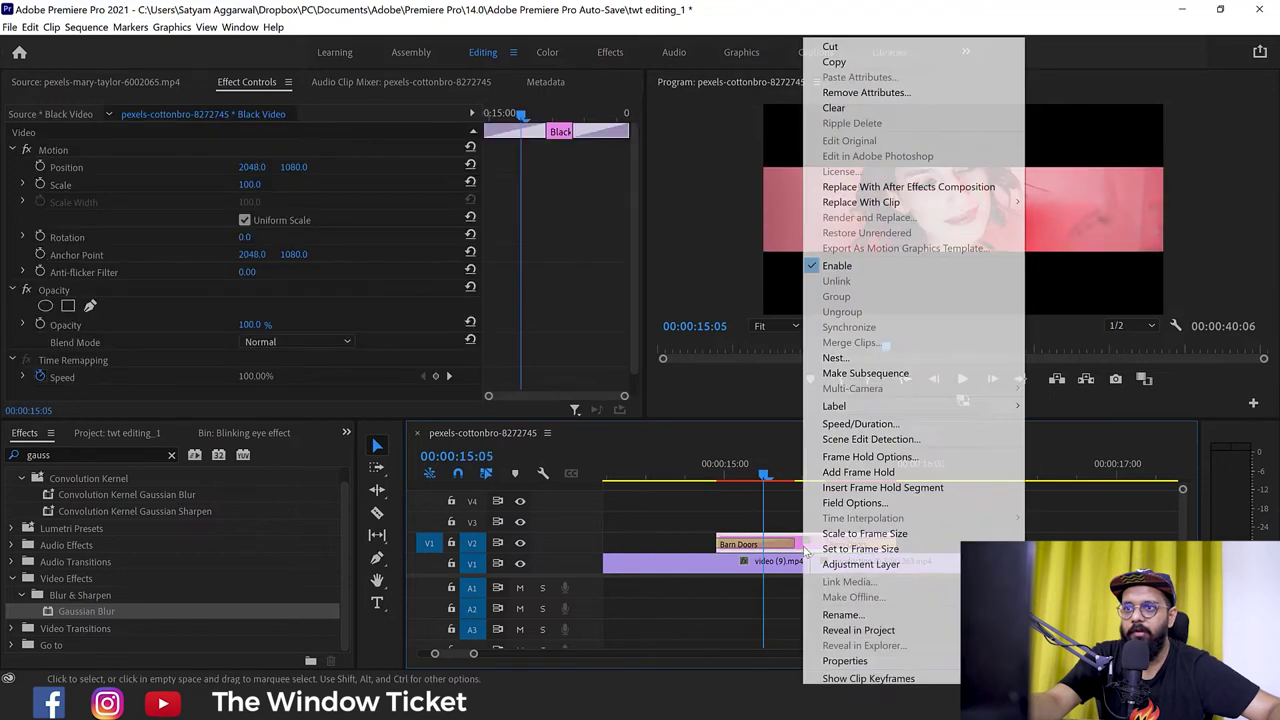
left_click(833, 357)
left_click(602, 365)
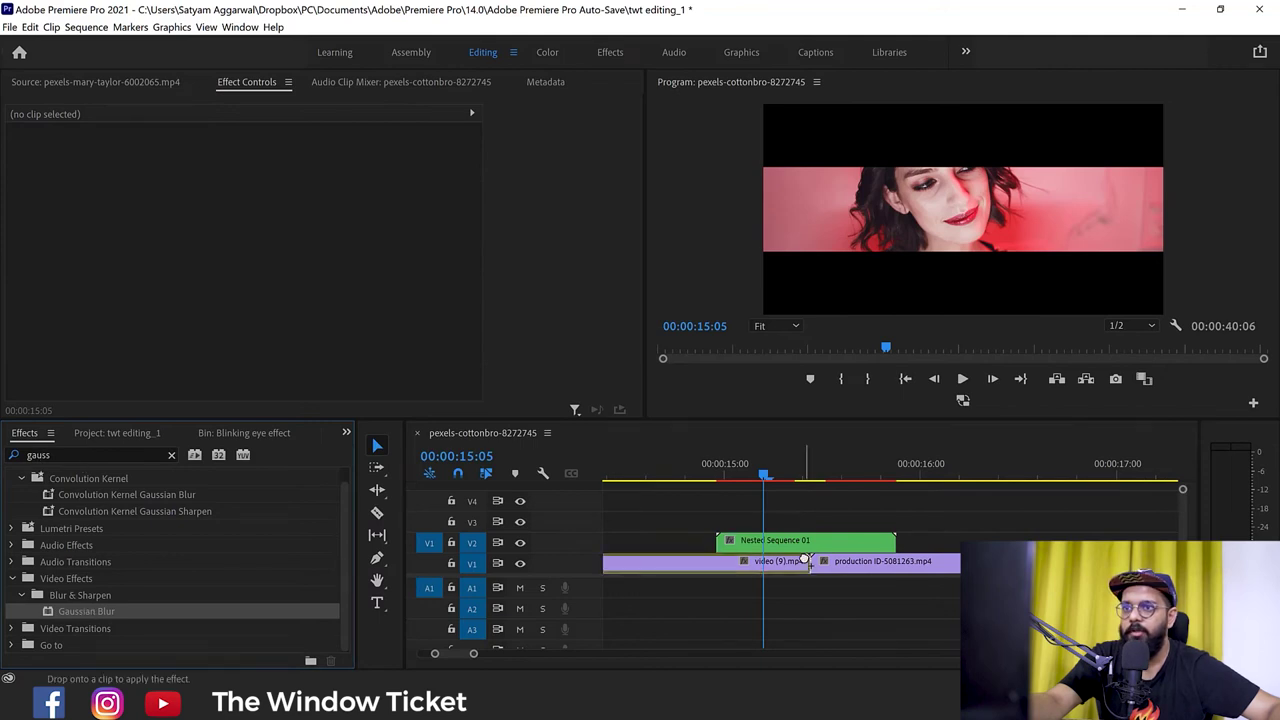
left_click_drag(806, 545, 806, 545)
- Set the Gaussian Blur dimensions to Vertical and raise Blurriness above 265
scroll(565, 243, "down", 3)
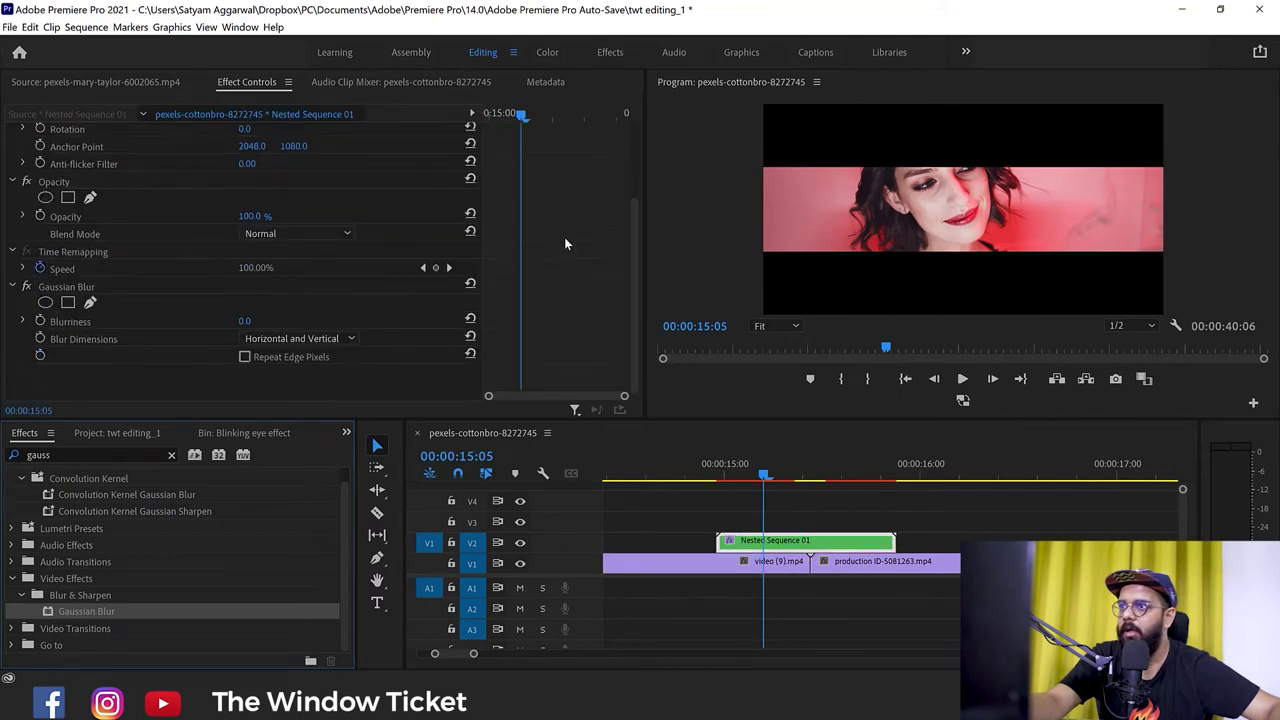
left_click(253, 340)
left_click(272, 391)
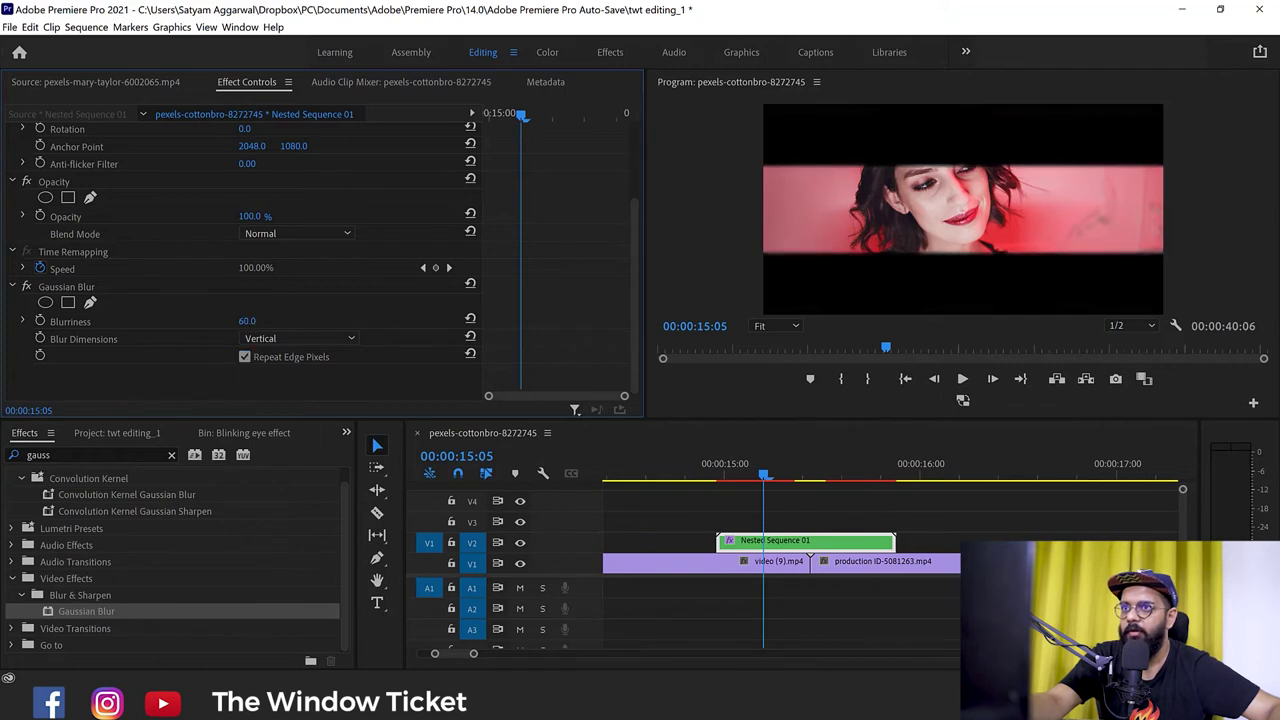
left_click_drag(247, 321, 330, 321)
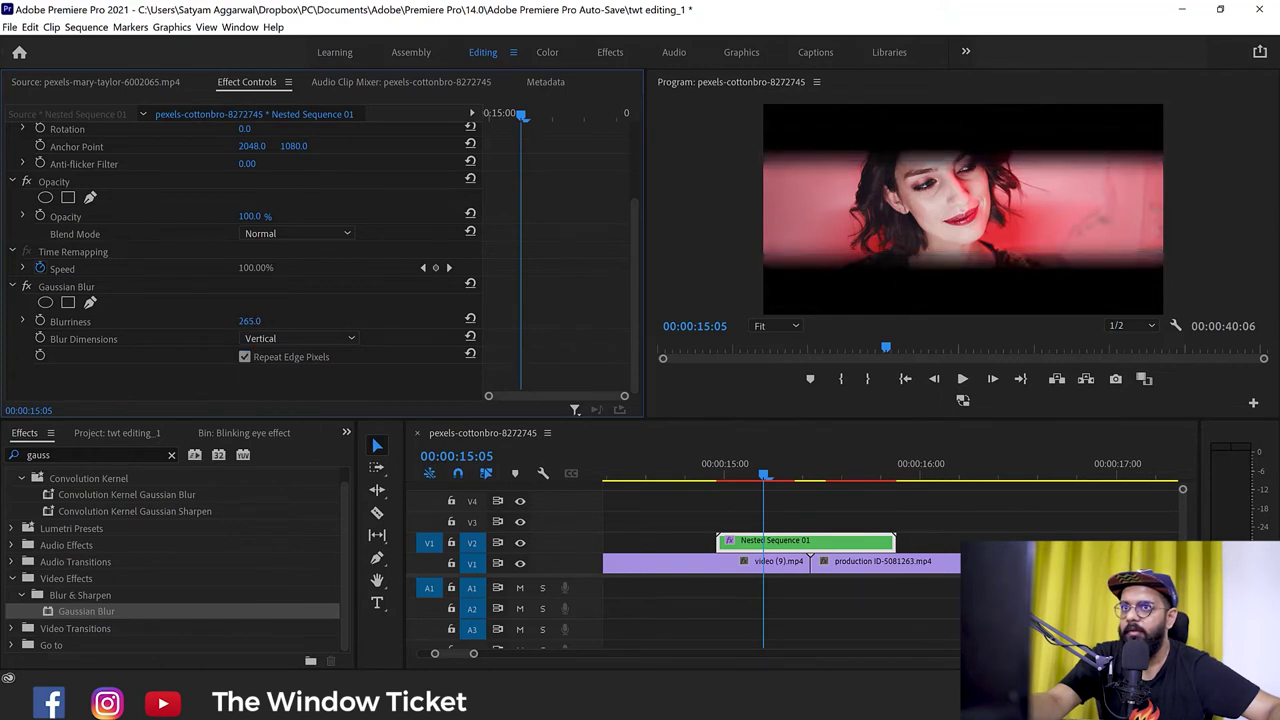
left_click_drag(249, 321, 280, 321)
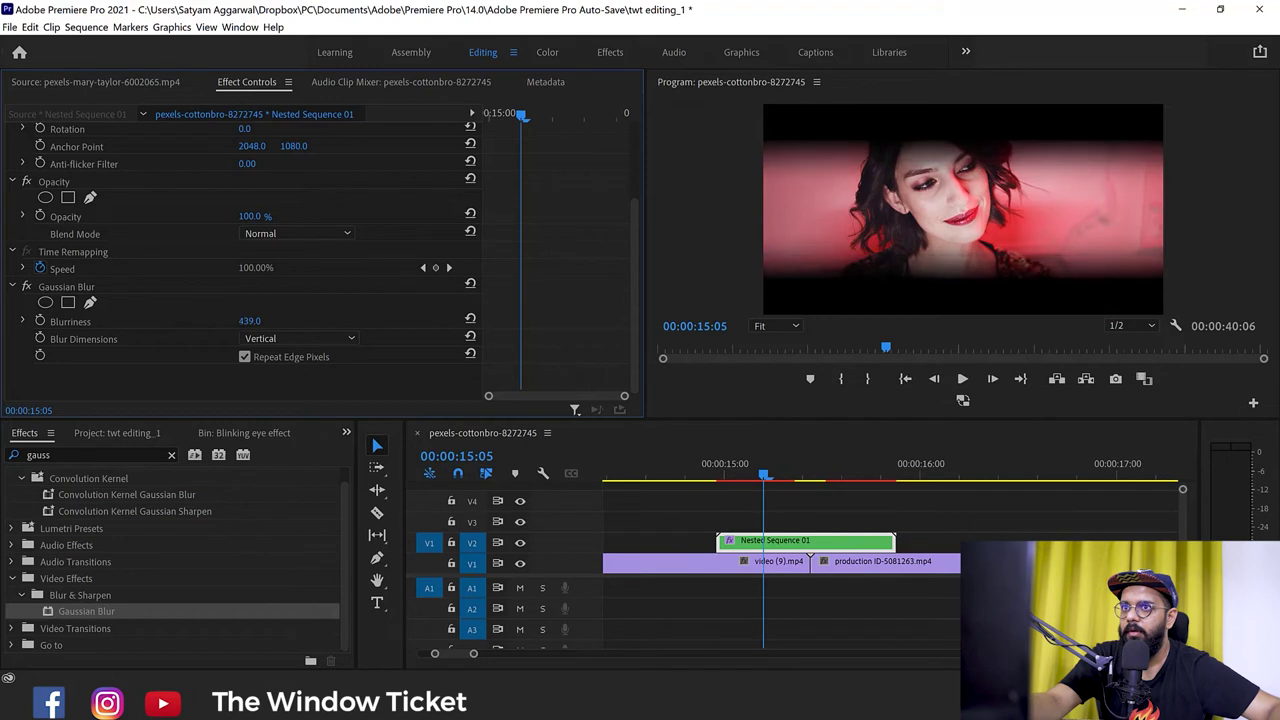
- Raise Blurriness to 855 and compare Repeat Edge Pixels off and on, leaving it on
left_click(730, 477)
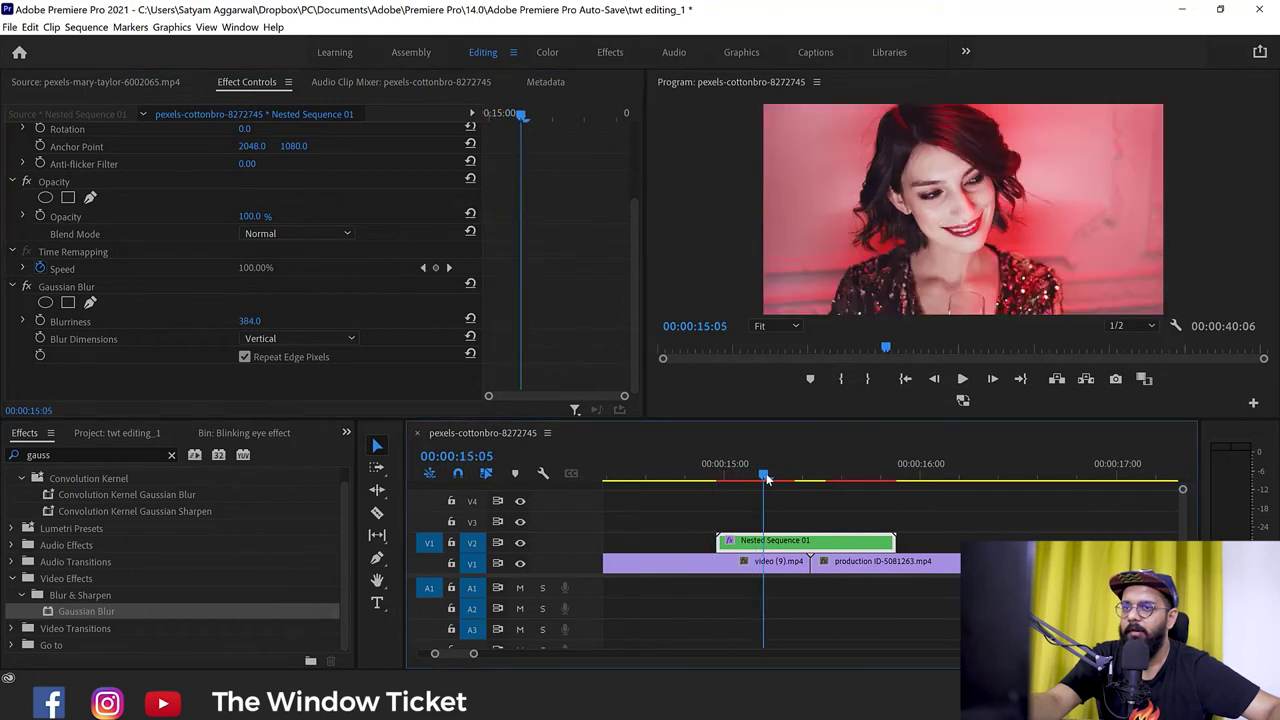
left_click_drag(765, 478, 842, 492)
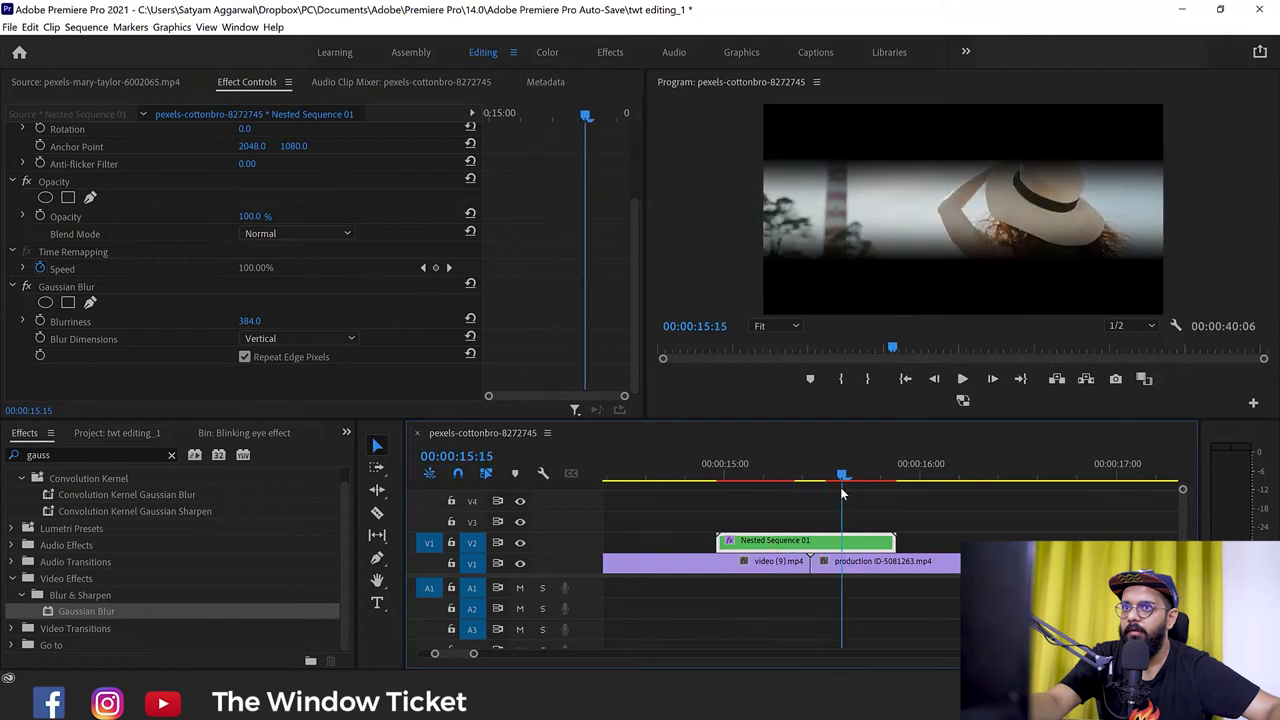
left_click_drag(253, 318, 480, 321)
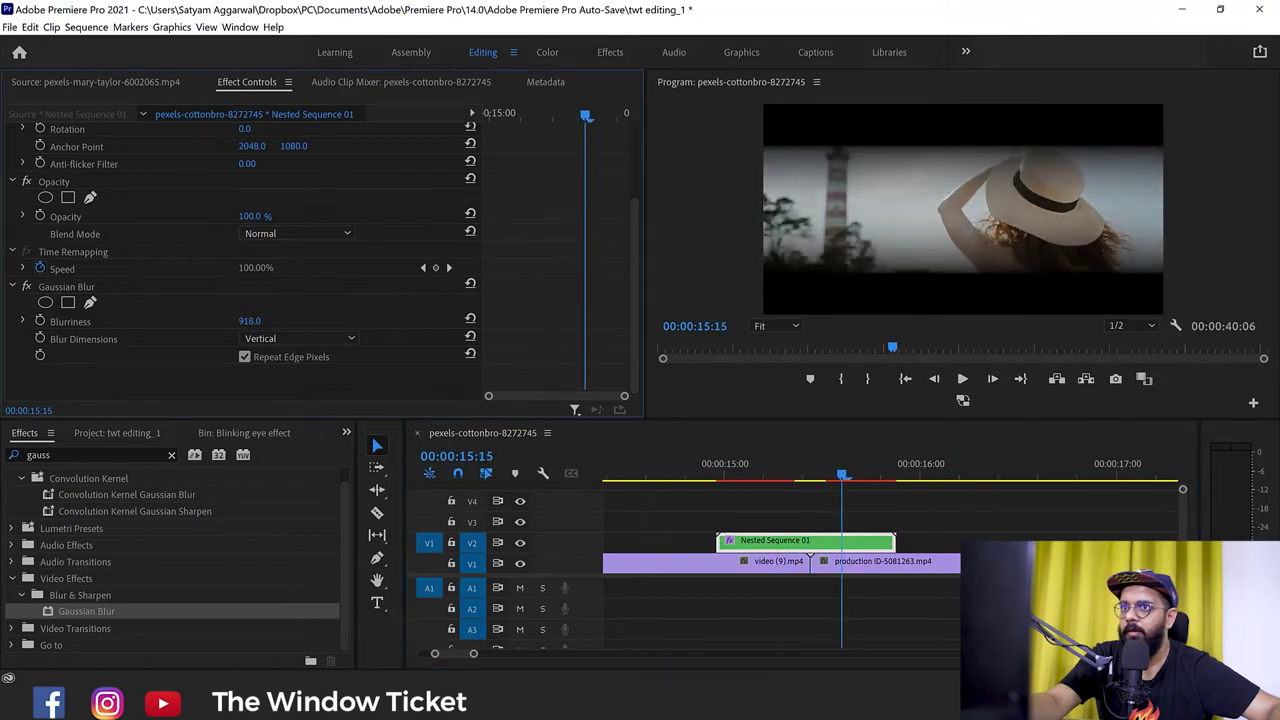
mouse_move(840, 476)
left_mouse_down()
mouse_move(724, 473)
mouse_move(778, 470)
left_mouse_up()
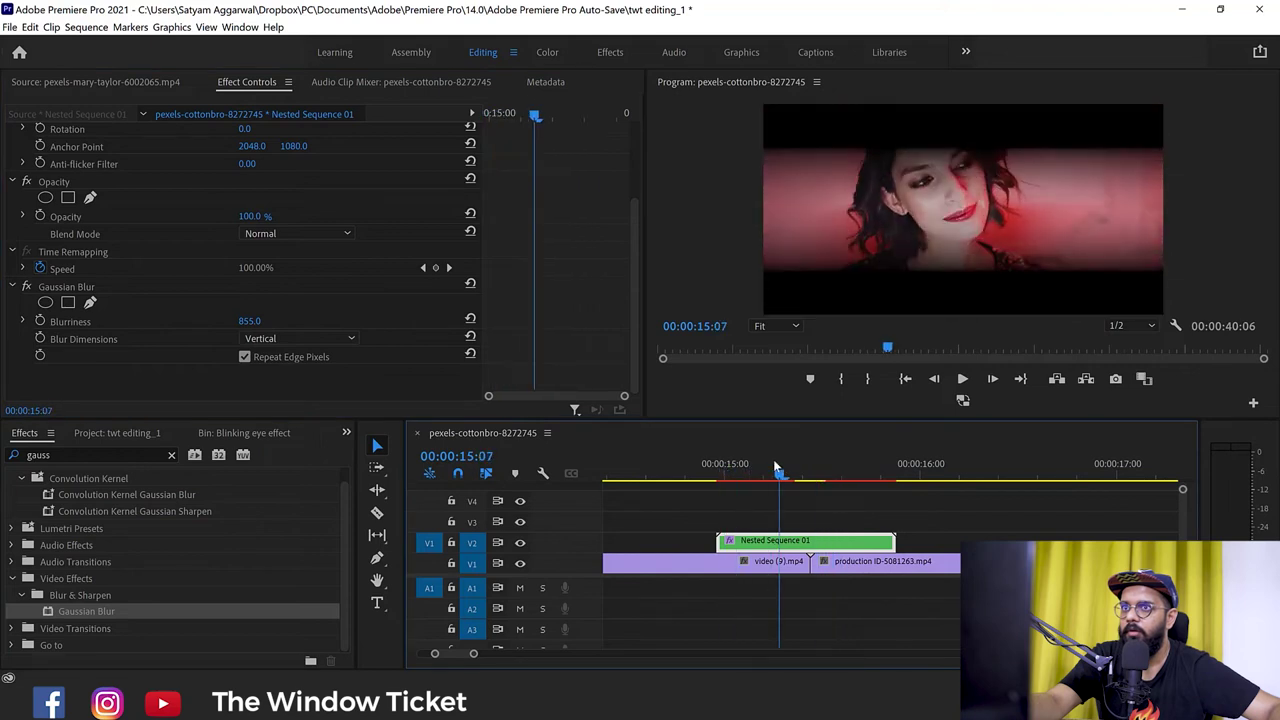
left_click(245, 357)
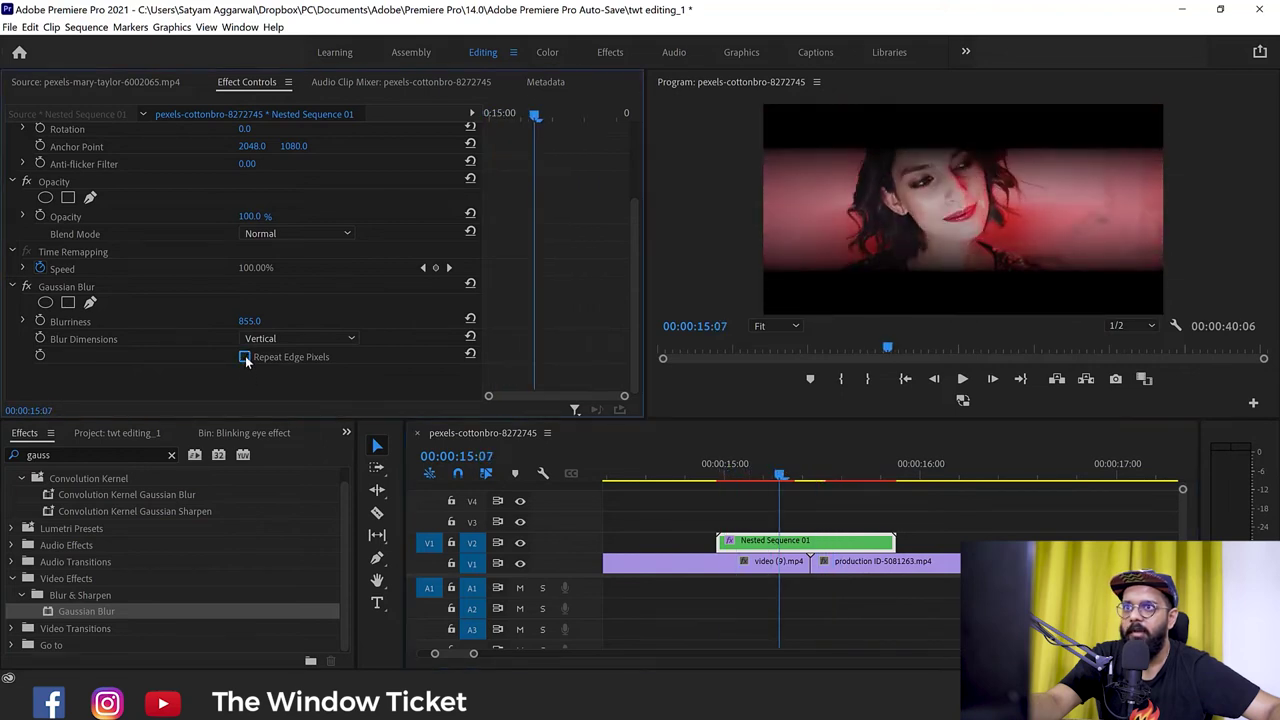
left_click(246, 357)
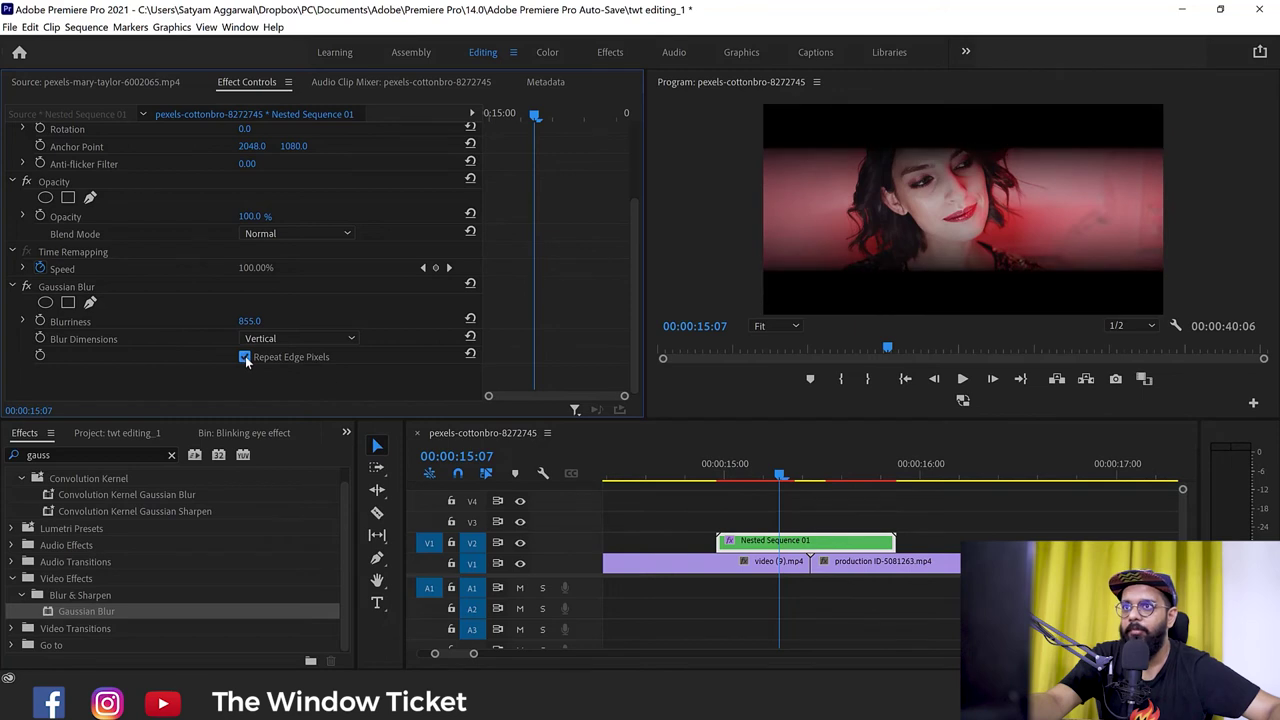
left_click(686, 470)
key("minus")
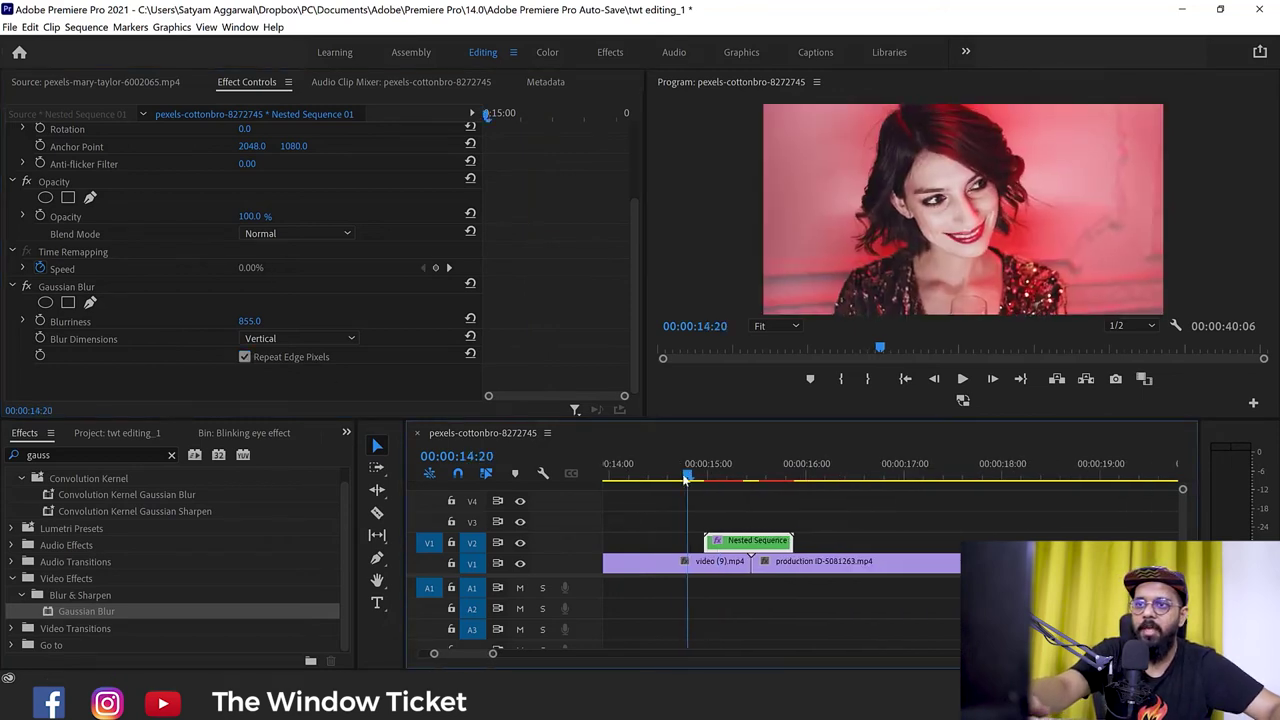
key("space")
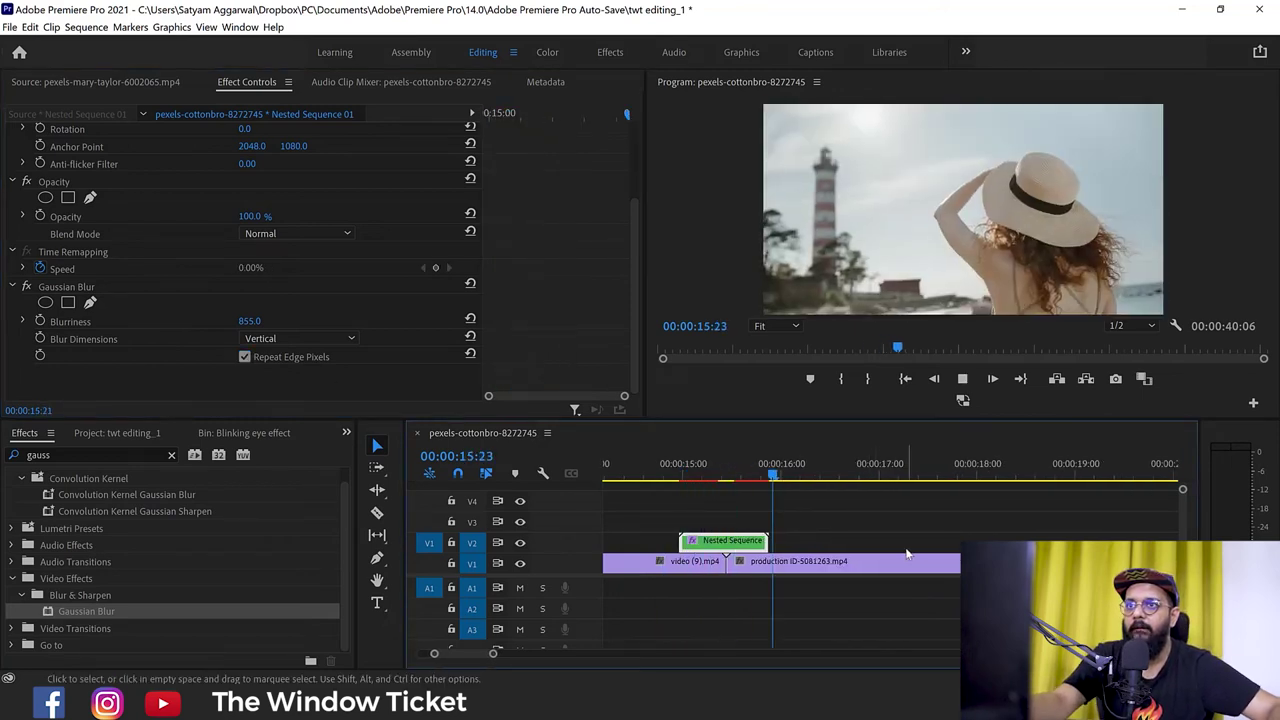
left_click(668, 477)
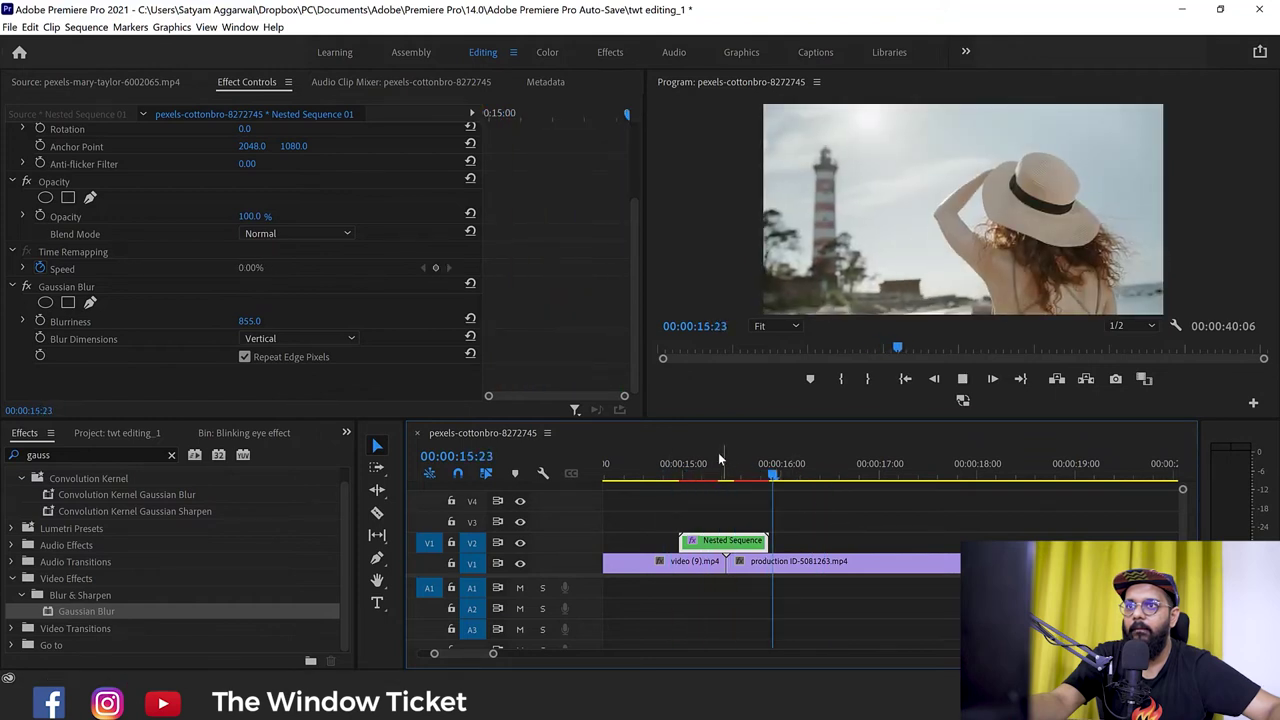
key("space")
left_click(261, 322)
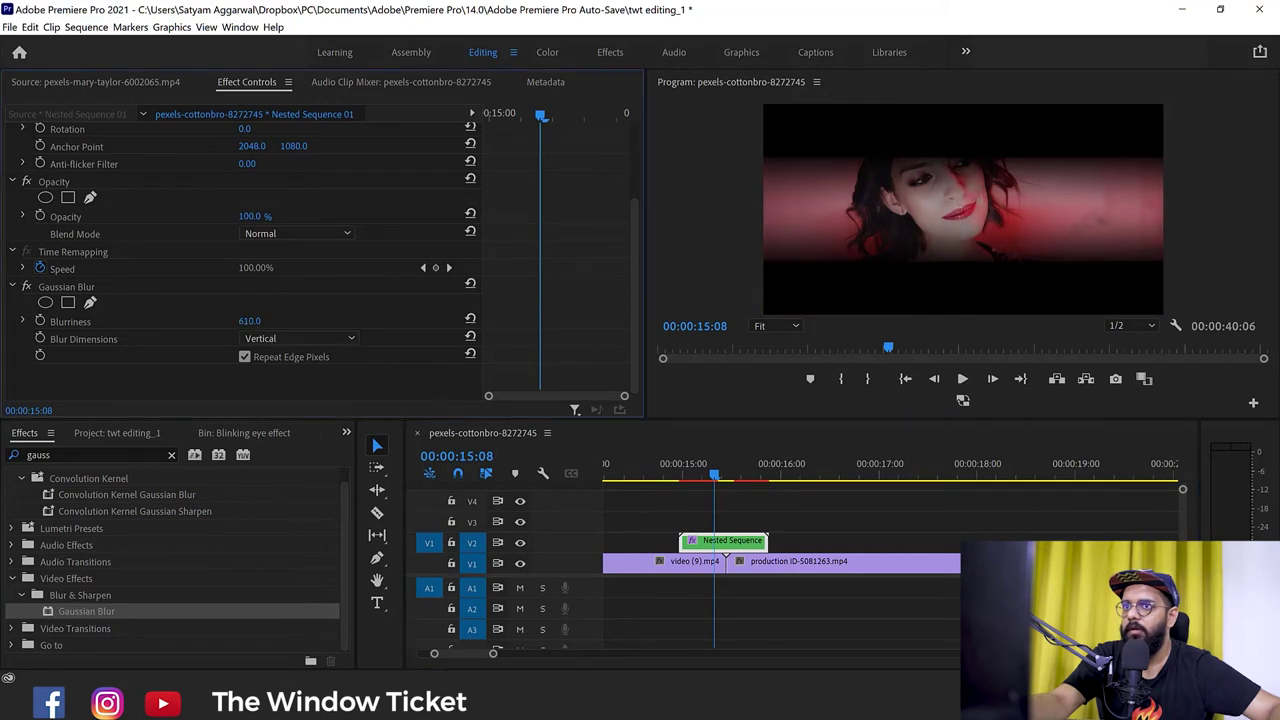
left_click(640, 466)
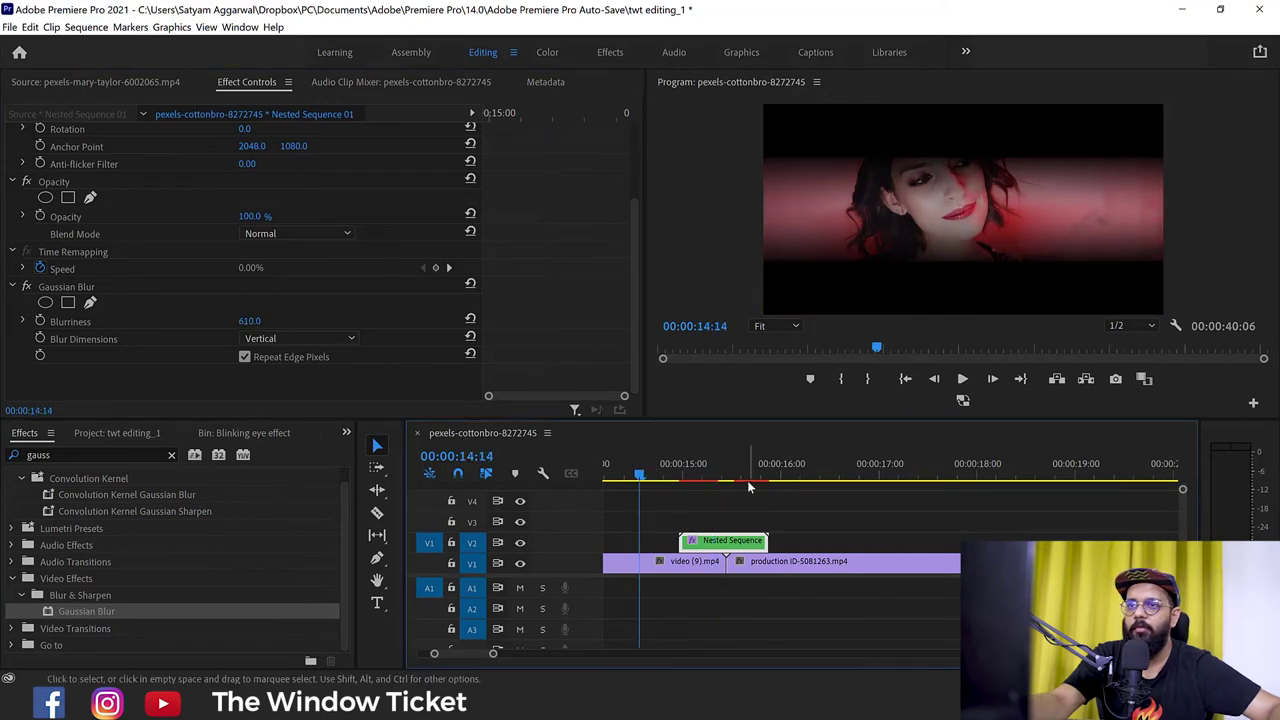
key("space")
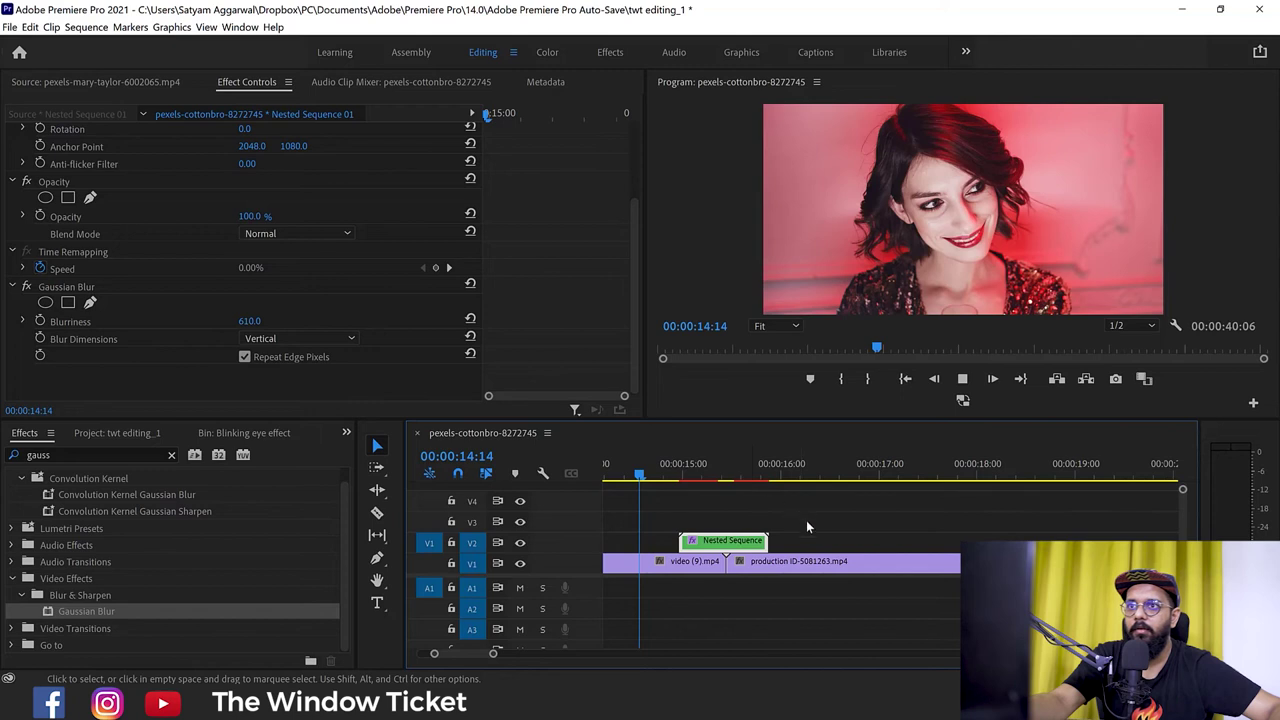
left_click(806, 520)
left_click(820, 472)
mouse_move(822, 471)
left_mouse_down()
mouse_move(888, 473)
mouse_move(872, 473)
left_mouse_up()
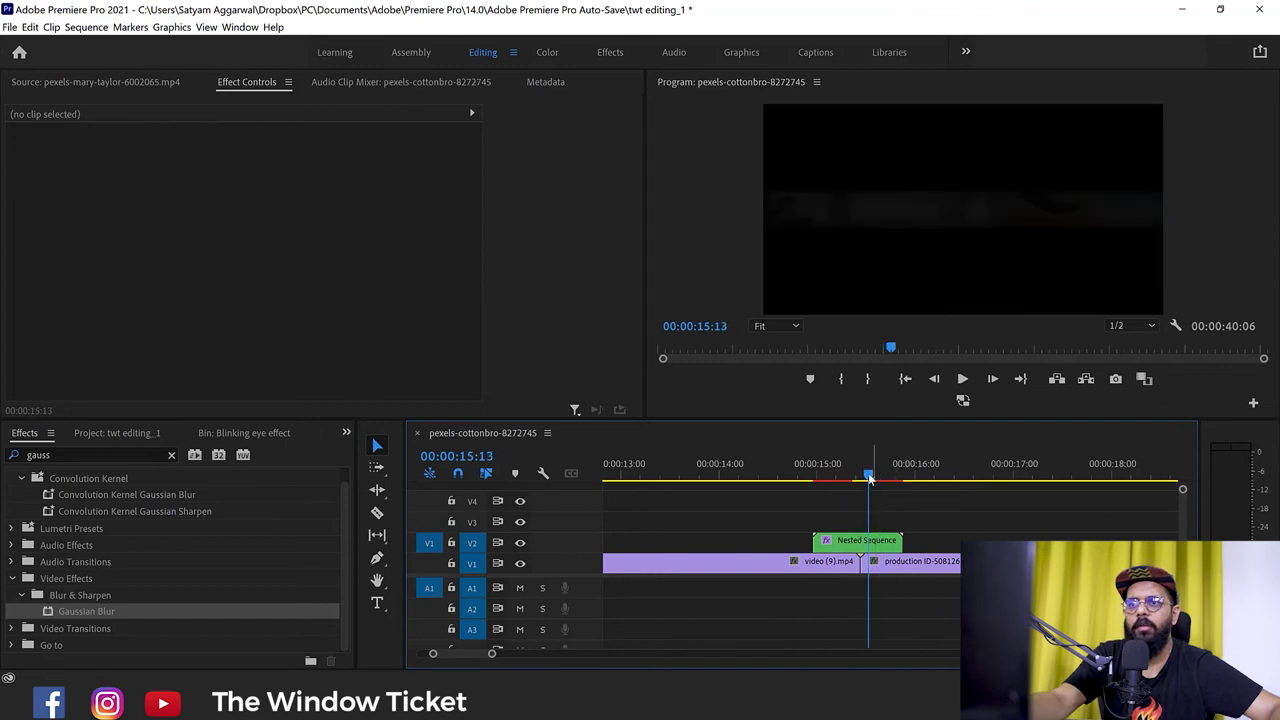
left_click(848, 540)
- Check the blur at 00:00:15:07 and confirm Repeat Edge Pixels stays ticked on the Gaussian Blur
scroll(799, 510, "down", 1)
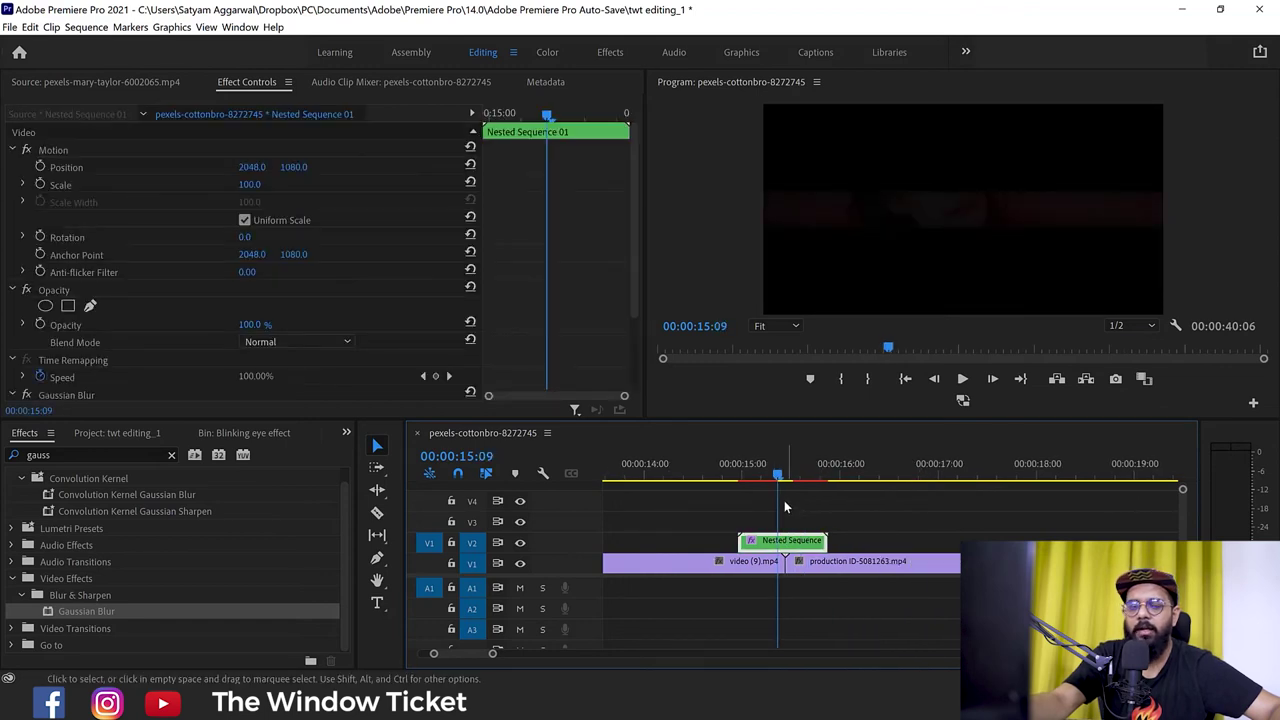
left_click_drag(784, 486, 771, 484)
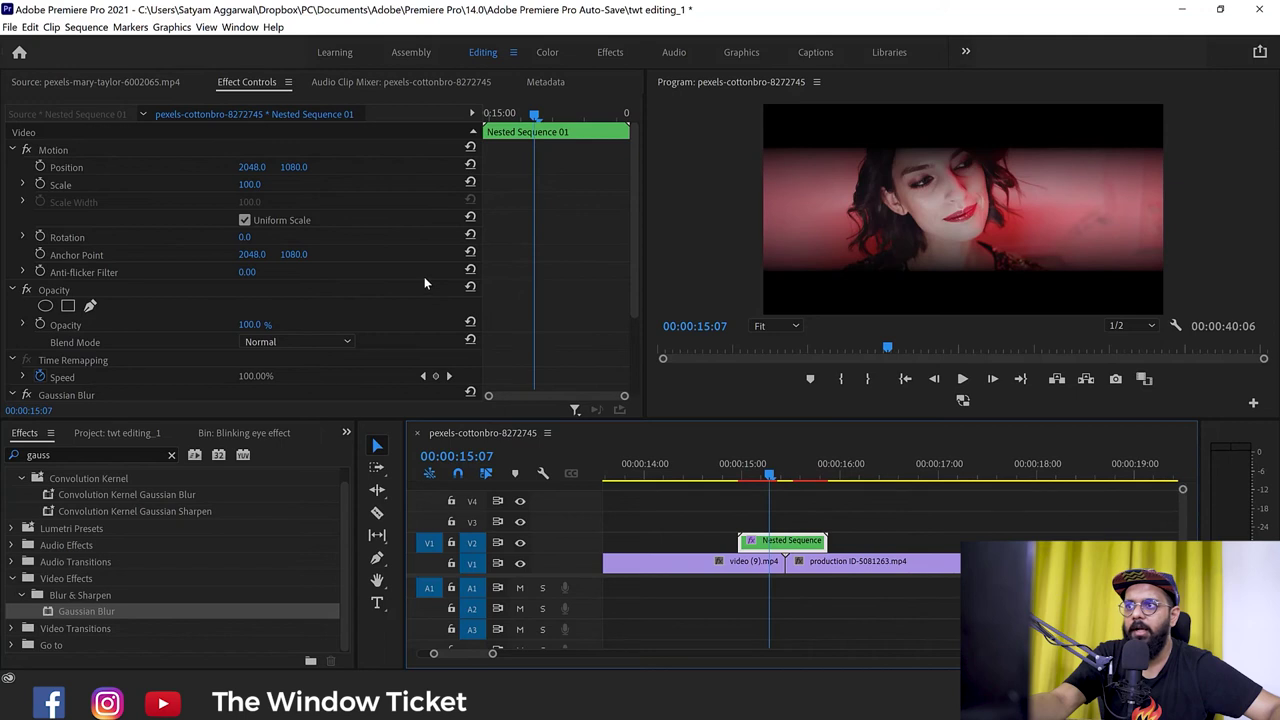
scroll(424, 285, "down", 3)
left_click(244, 357)
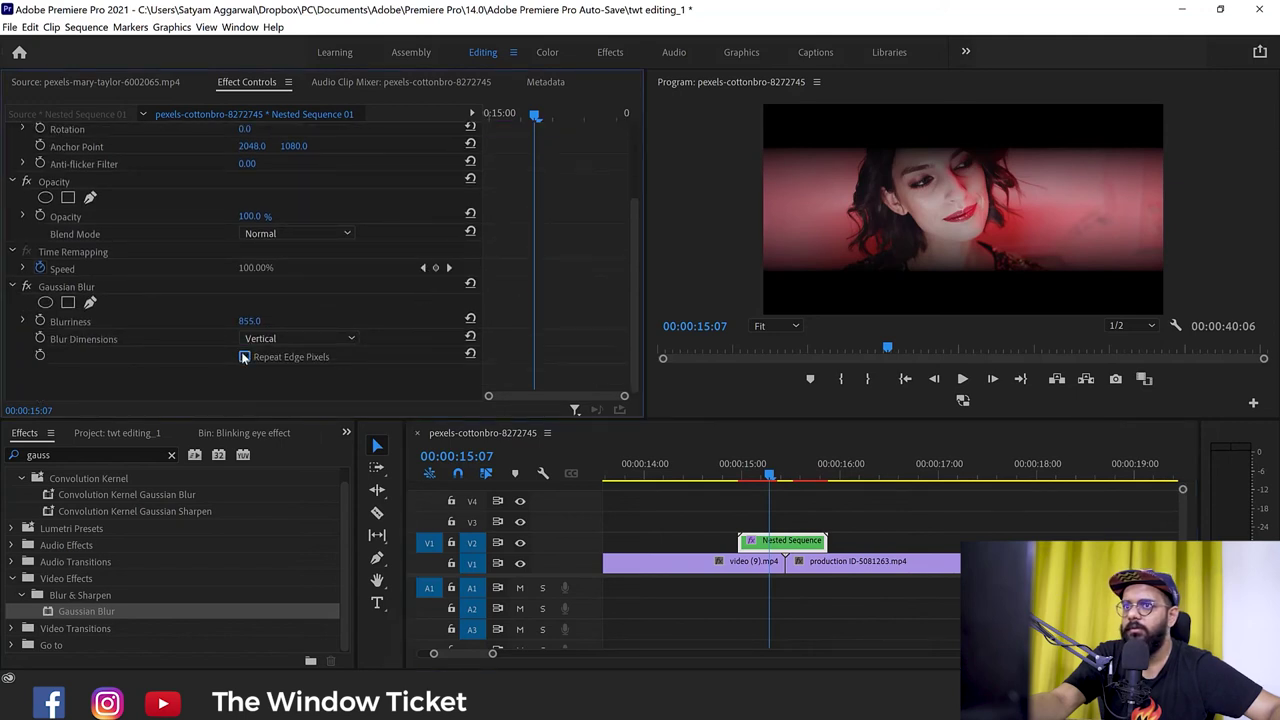